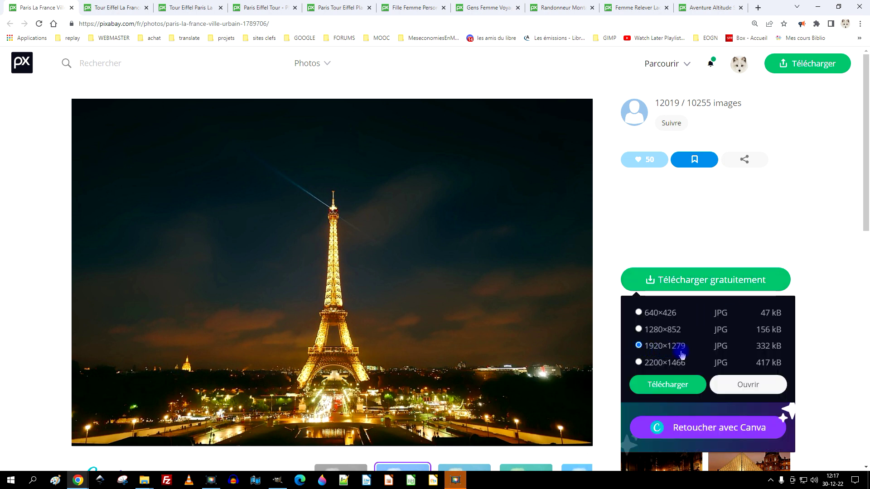
Open the night Eiffel Tower photo at 1920×1279 and copy the image
click(747, 384)
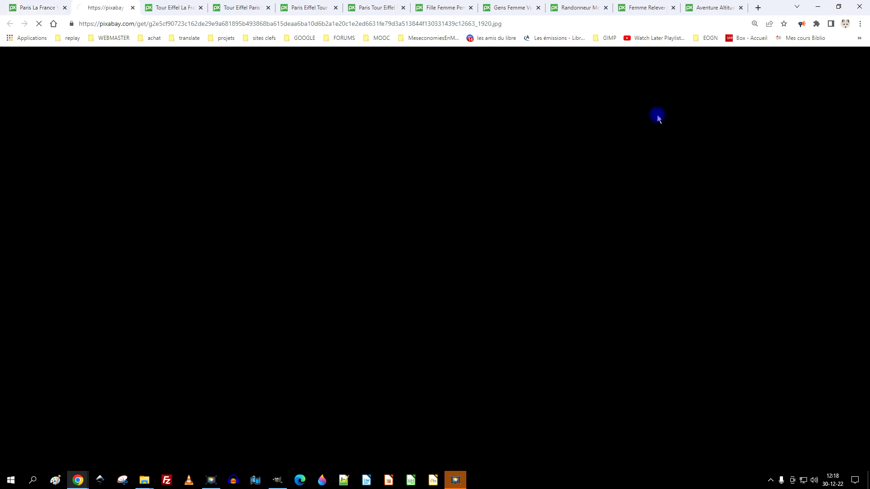
right_click(353, 127)
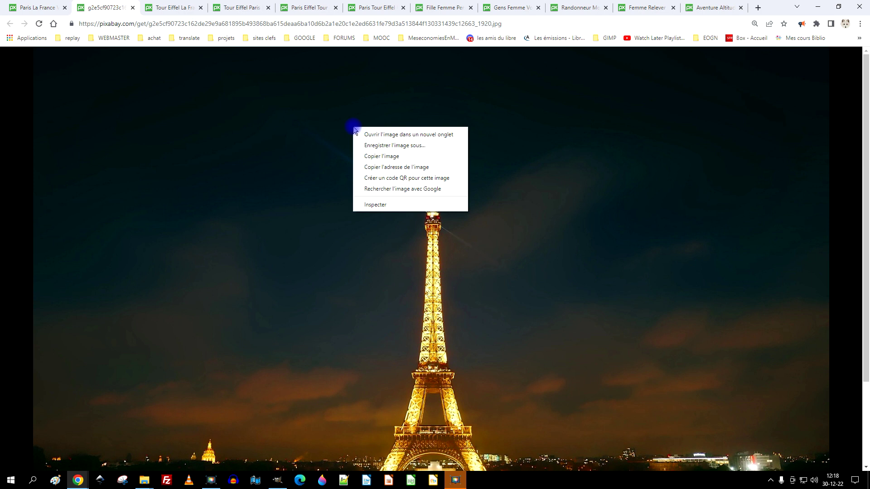
click(404, 157)
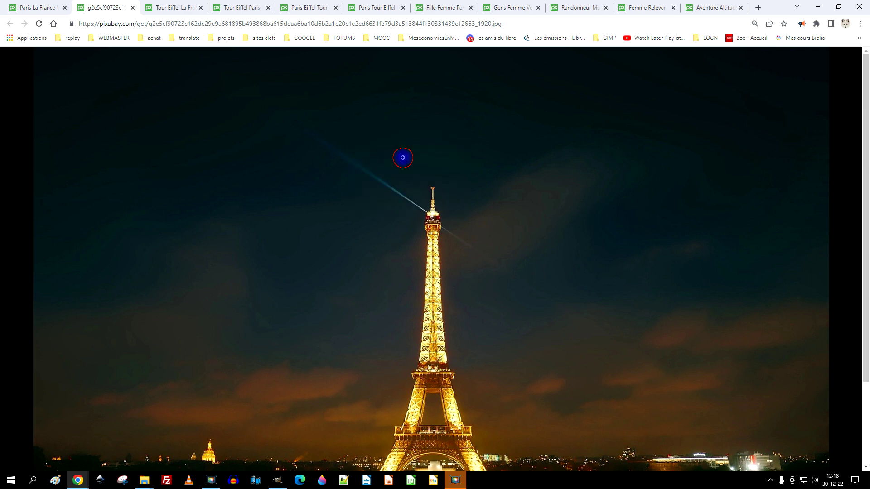
Switch to GIMP and paste the copied night photo as a new image
click(275, 484)
click(35, 16)
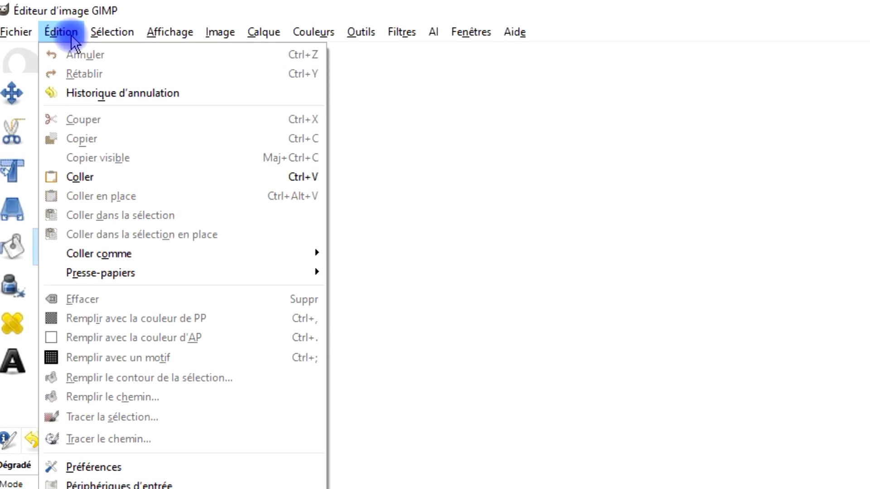
click(162, 176)
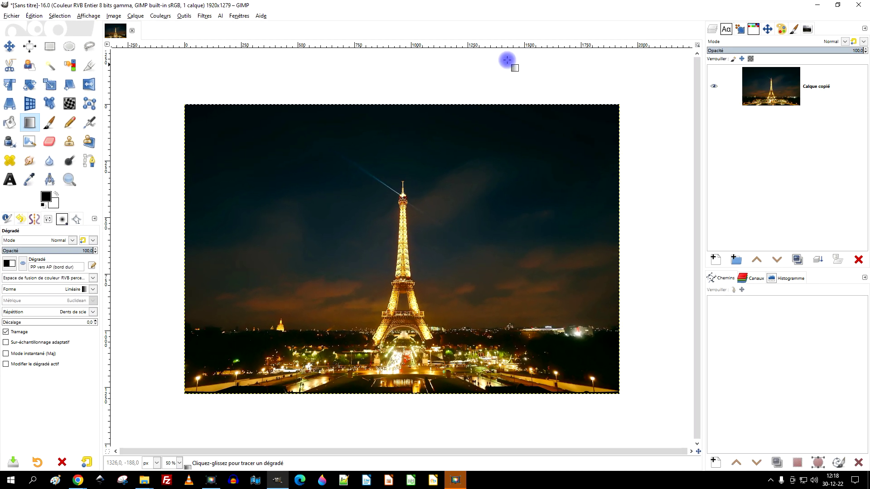
Rename the night photo's layer as "eiffel de nuit"
double_click(800, 90)
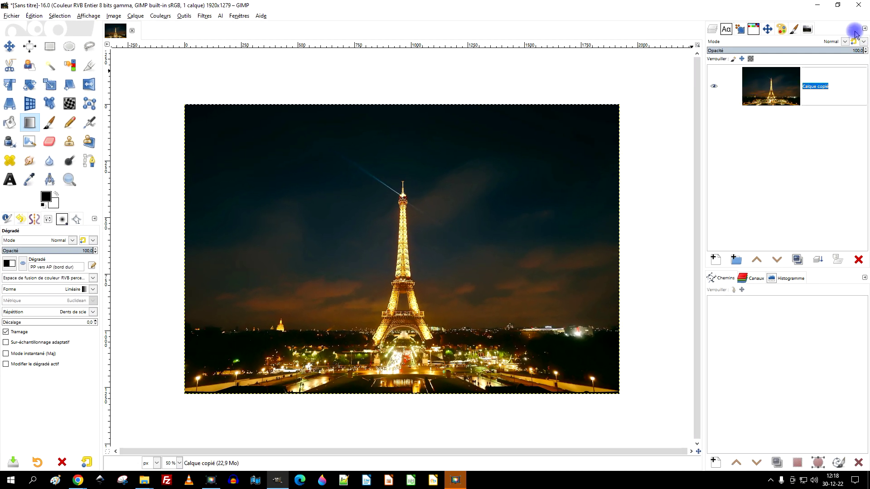
text(eiffel de )
text(nuit)
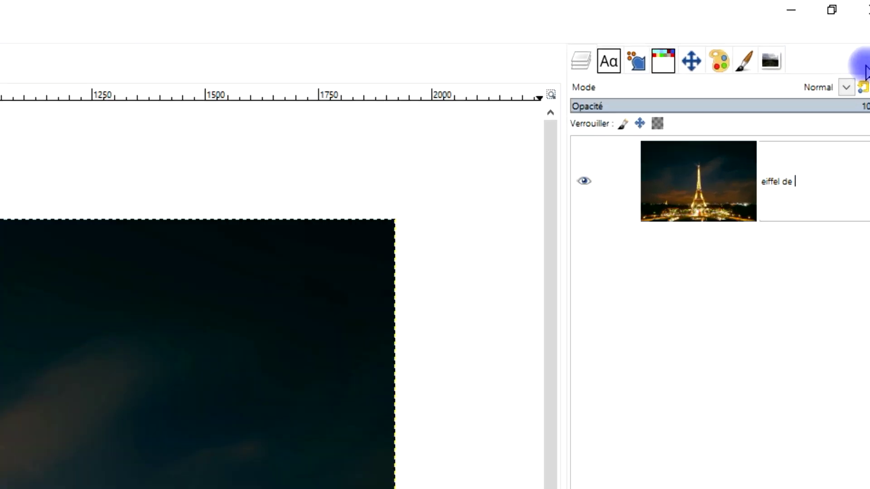
key(Return)
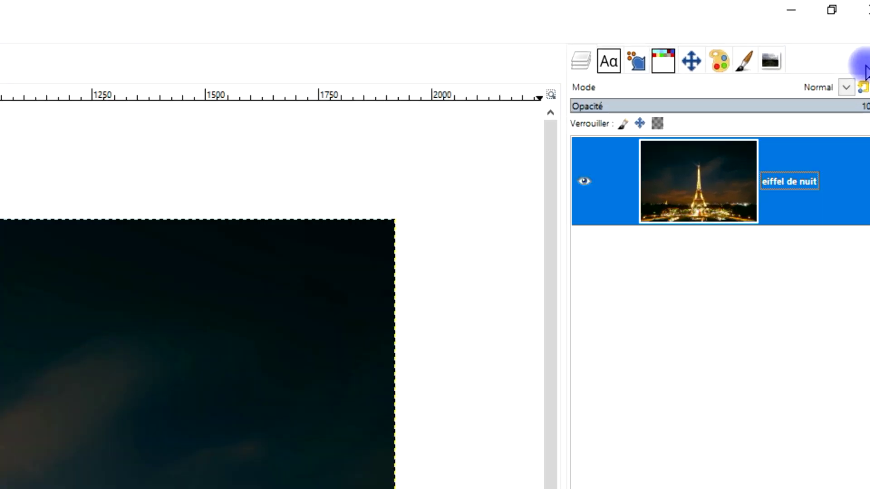
Return to the browser, like the daytime Eiffel Tower photo, open it at 1920×1285 and copy the image
click(791, 10)
click(174, 7)
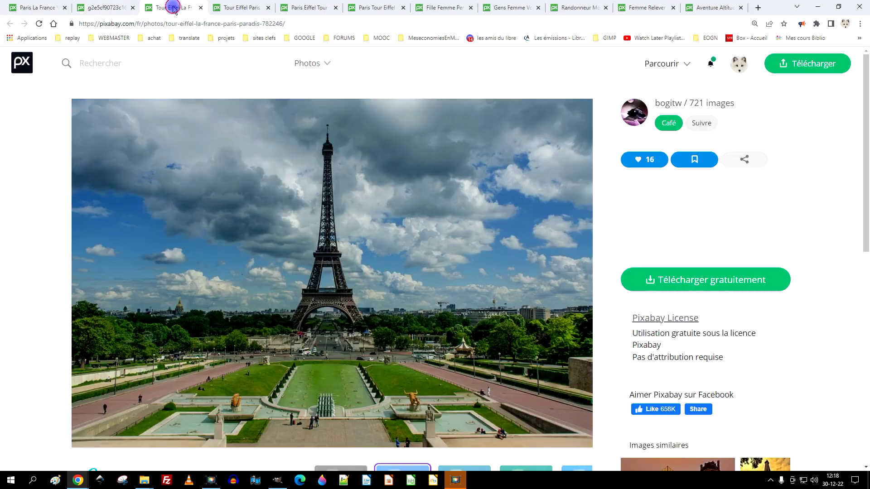
click(642, 159)
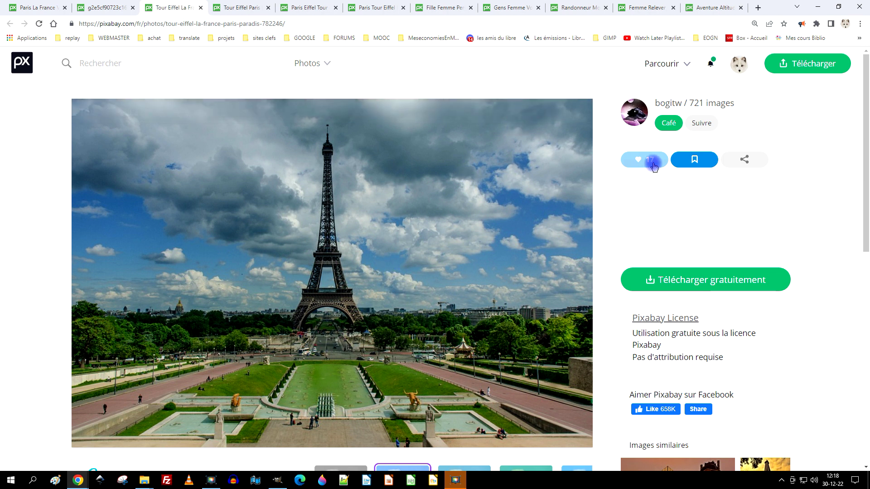
click(687, 281)
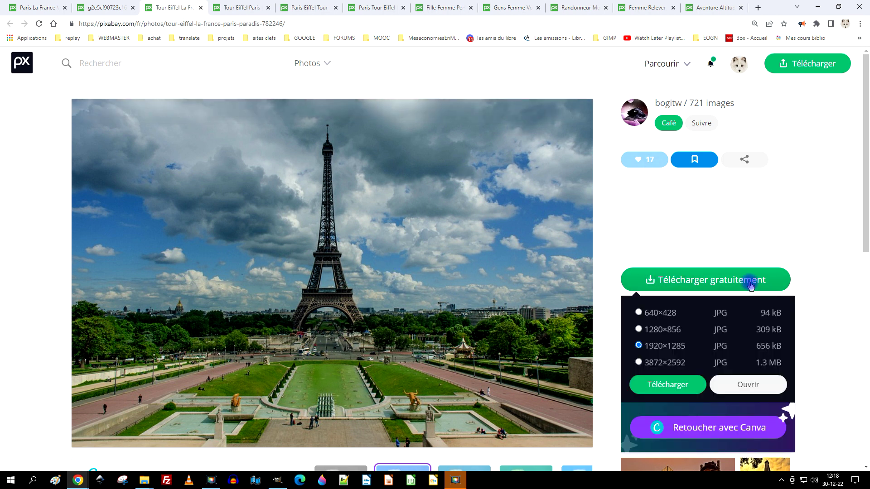
click(752, 384)
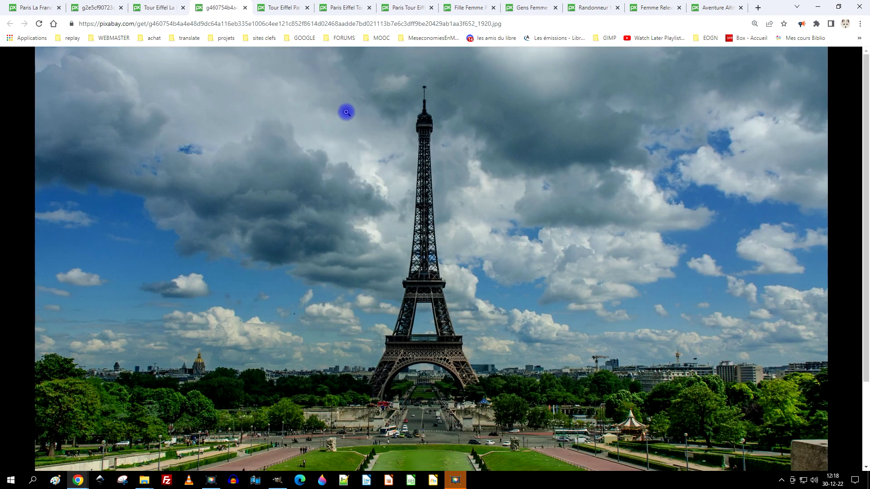
right_click(352, 104)
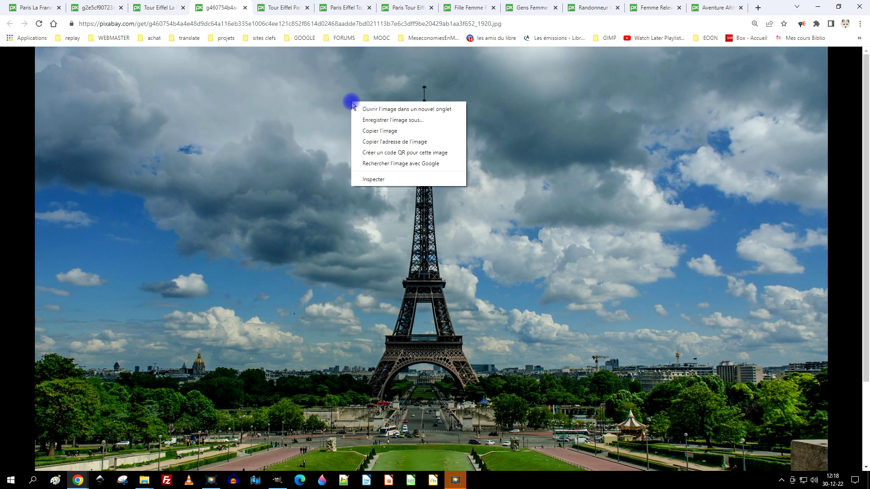
click(408, 131)
Switch to GIMP and paste the daytime photo as a new layer above the "eiffel de nuit" layer
click(277, 480)
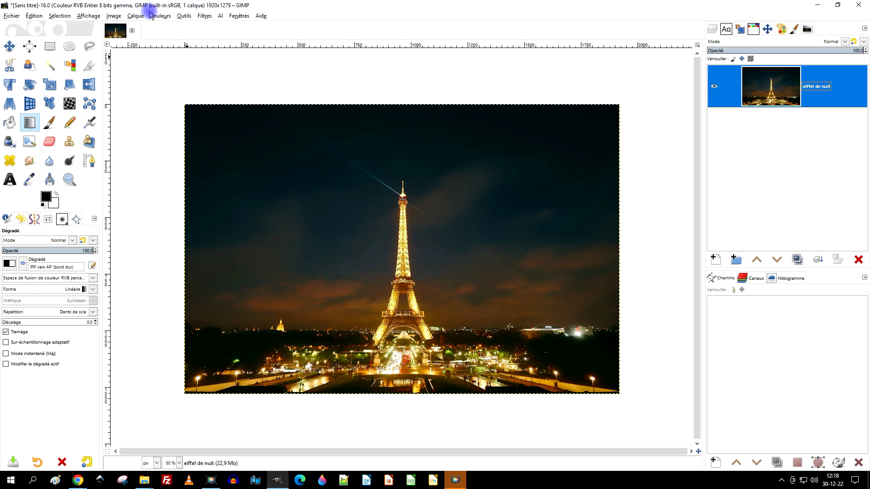
click(34, 16)
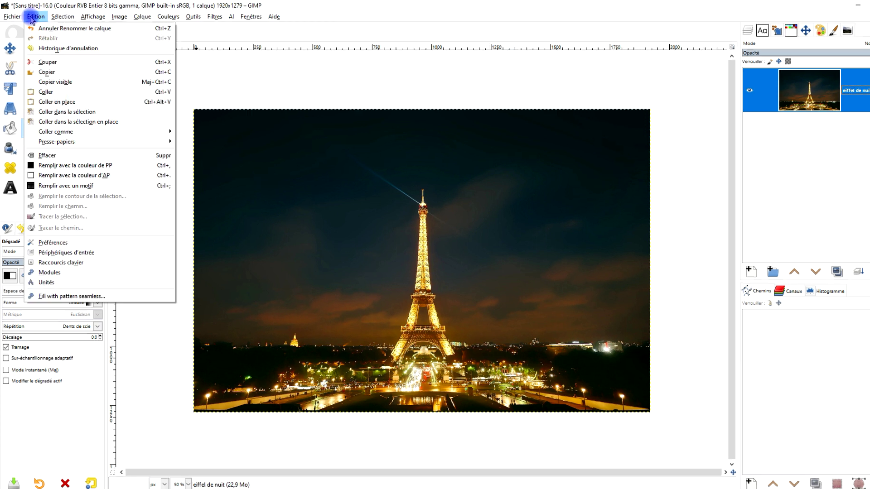
mouse_move(59, 16)
mouse_move(70, 31)
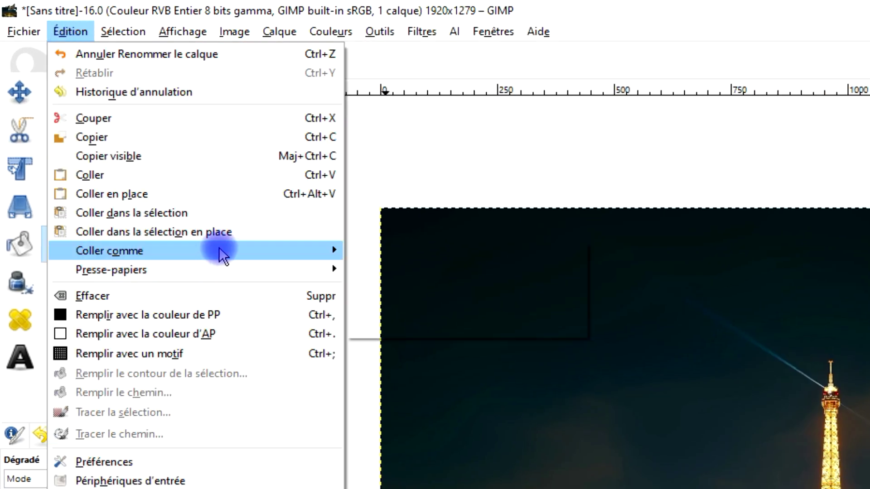
mouse_move(220, 251)
click(446, 256)
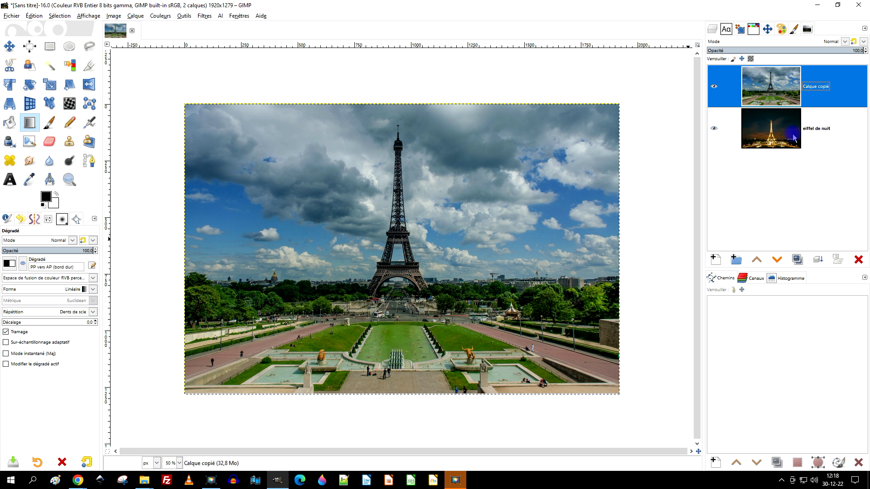
Rename the pasted daytime layer as "eiffel de jour"
double_click(820, 86)
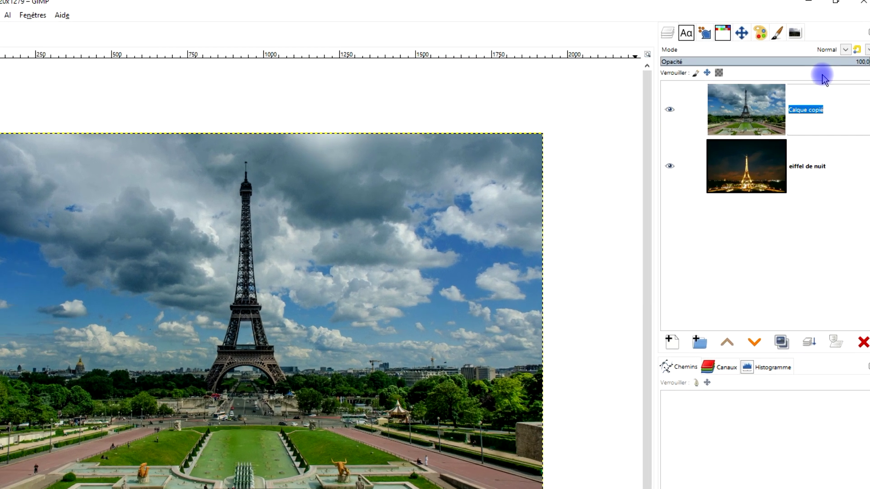
text(eiffel de jour)
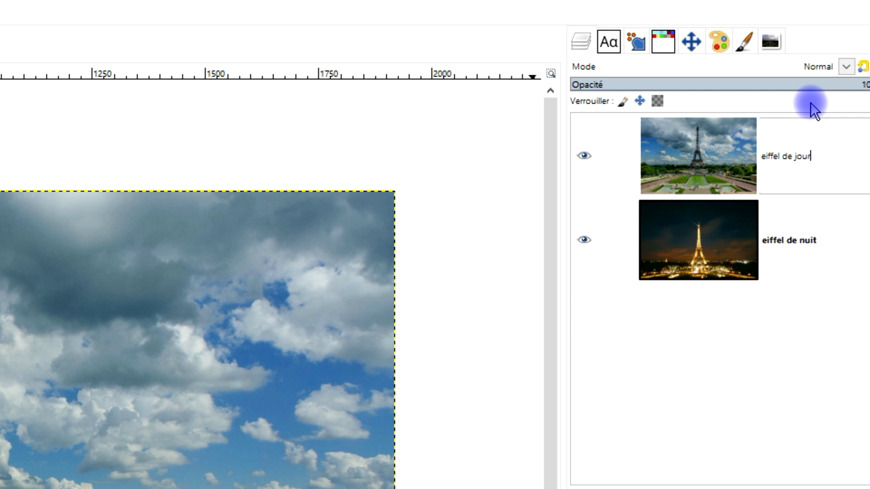
key(Return)
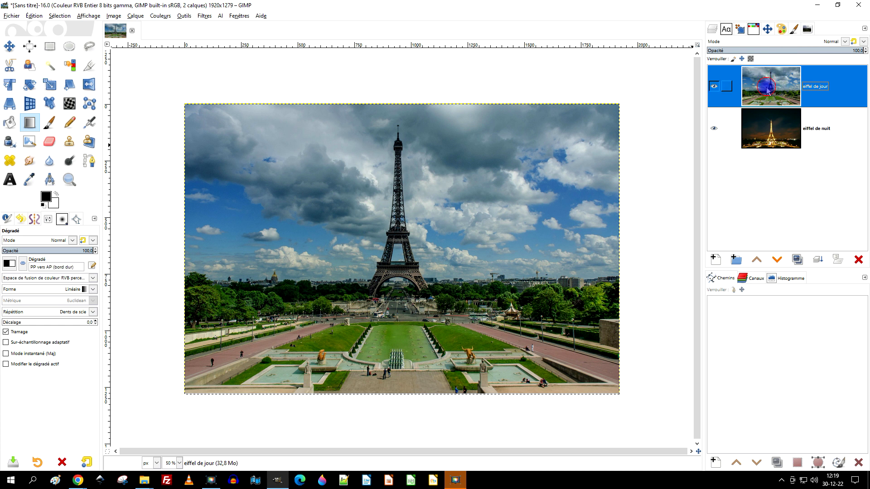
Set the "eiffel de jour" layer's opacity to 46.8 to compare the two towers' positions
click(779, 51)
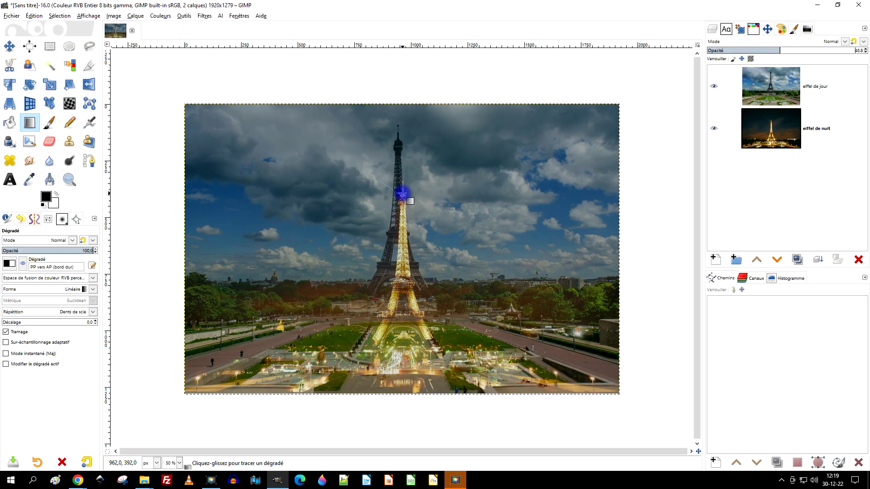
scroll(402, 195, up, 3)
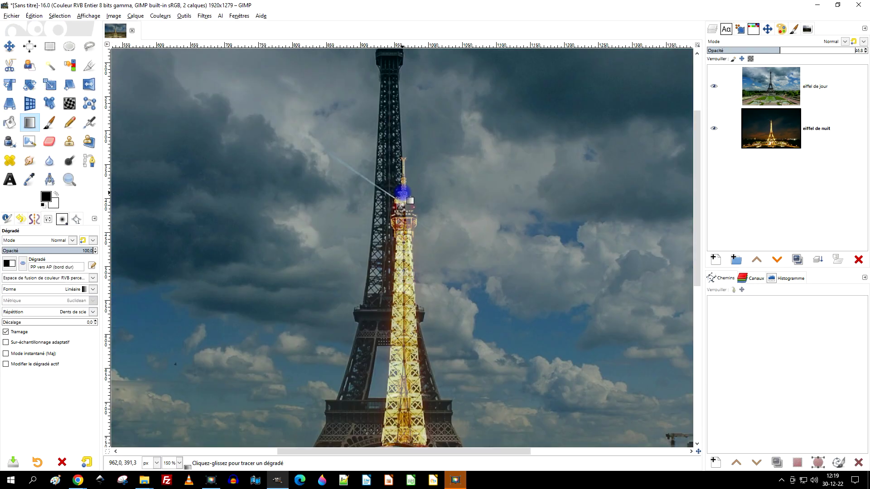
drag(423, 120, 516, 172)
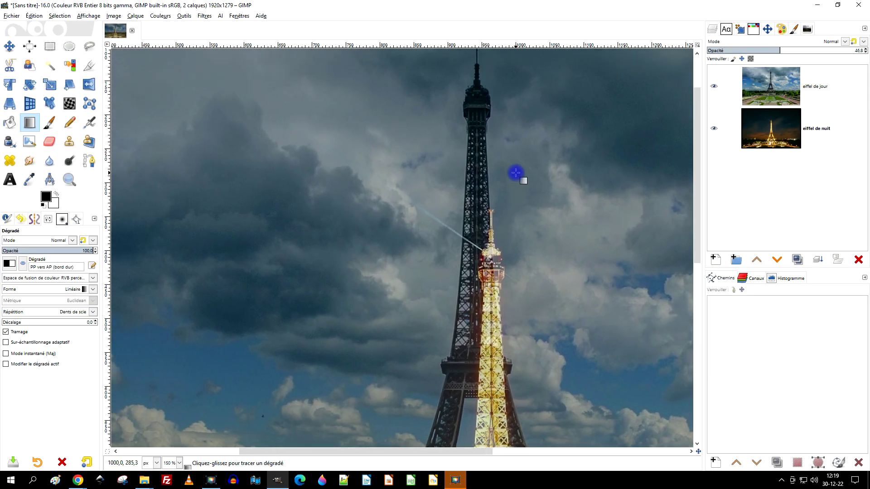
scroll(516, 172, down, 1)
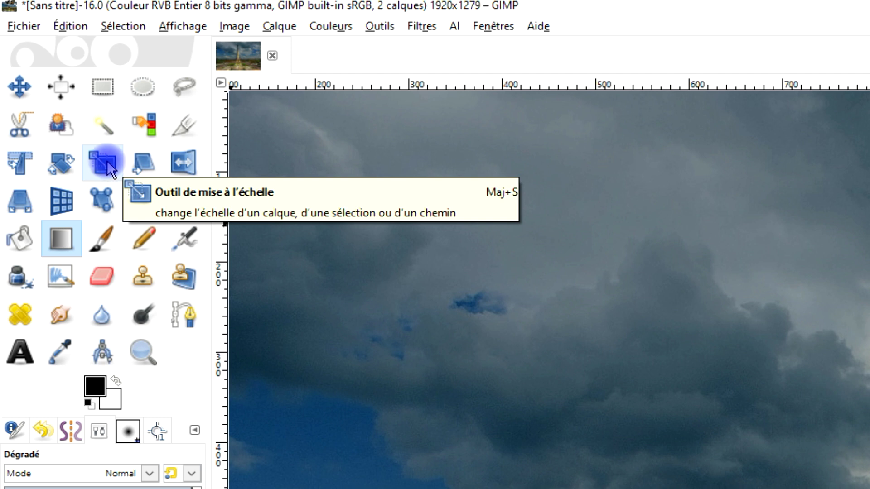
Move the "eiffel de jour" layer right and down until its tower lines up with the night tower underneath
click(20, 78)
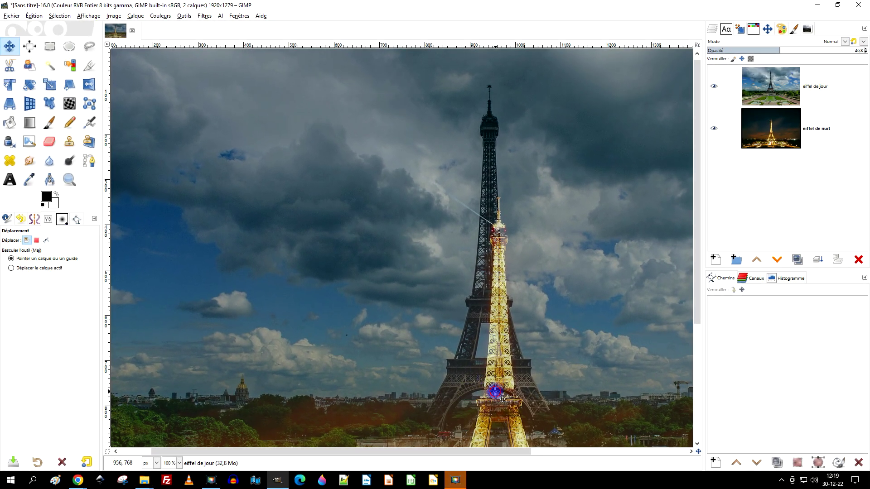
drag(502, 399, 522, 398)
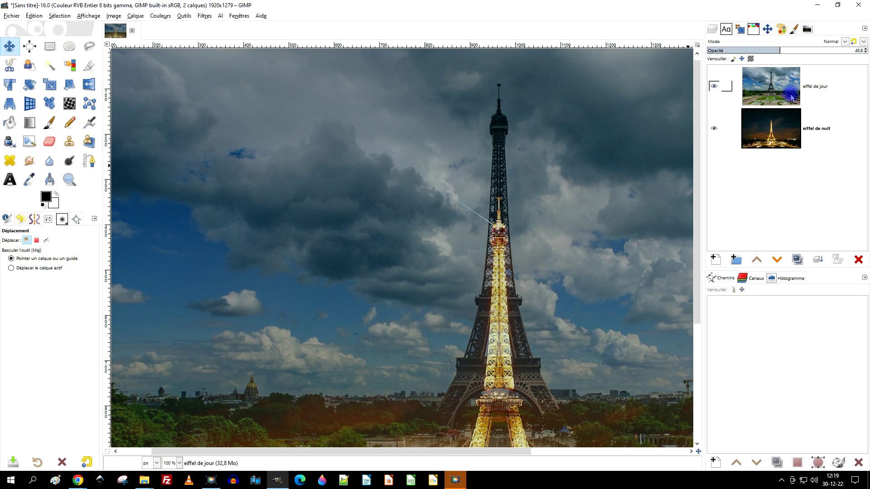
click(791, 98)
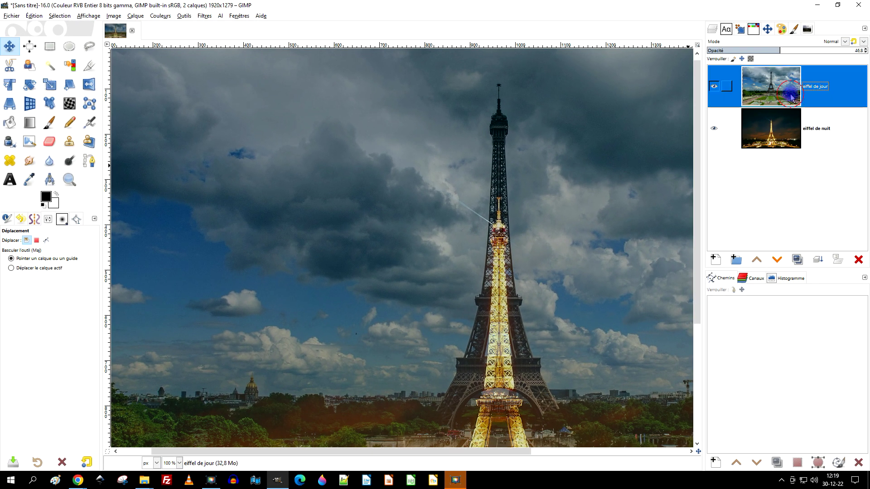
drag(366, 356, 476, 181)
drag(348, 355, 382, 252)
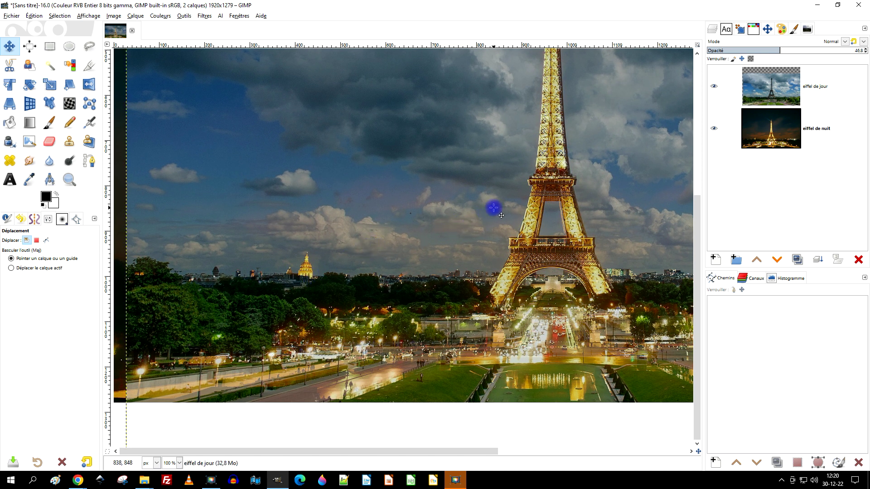
drag(509, 189, 473, 221)
mouse_move(305, 315)
mouse_down()
mouse_move(307, 300)
mouse_move(307, 310)
mouse_up()
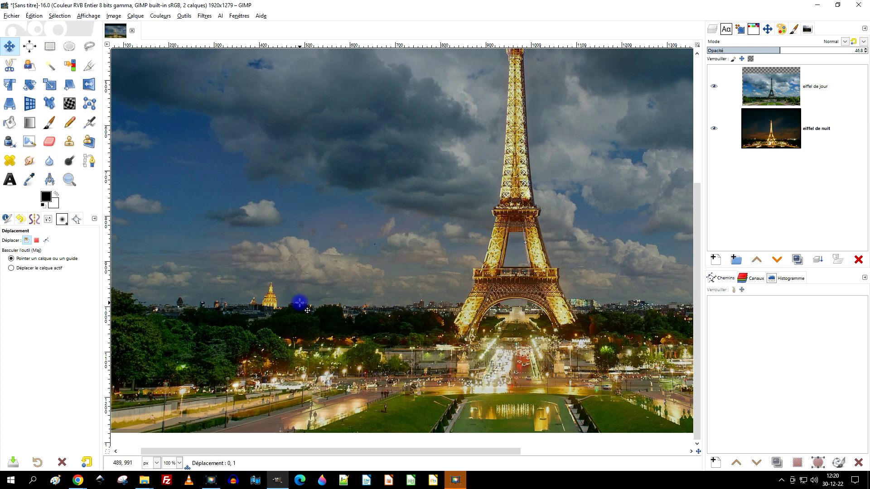
drag(578, 194, 463, 251)
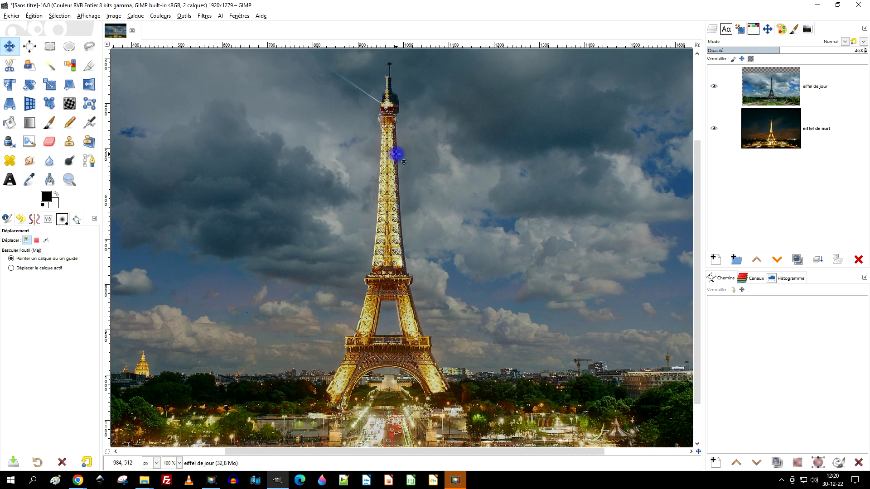
Scale the "eiffel de jour" layer to 1908 × 1261 px, fitting its tower to the night tower
click(47, 88)
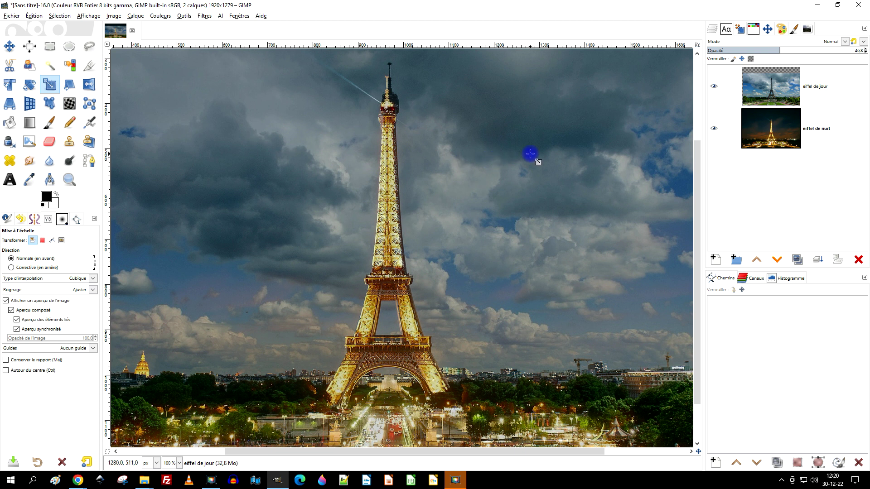
scroll(530, 154, down, 2)
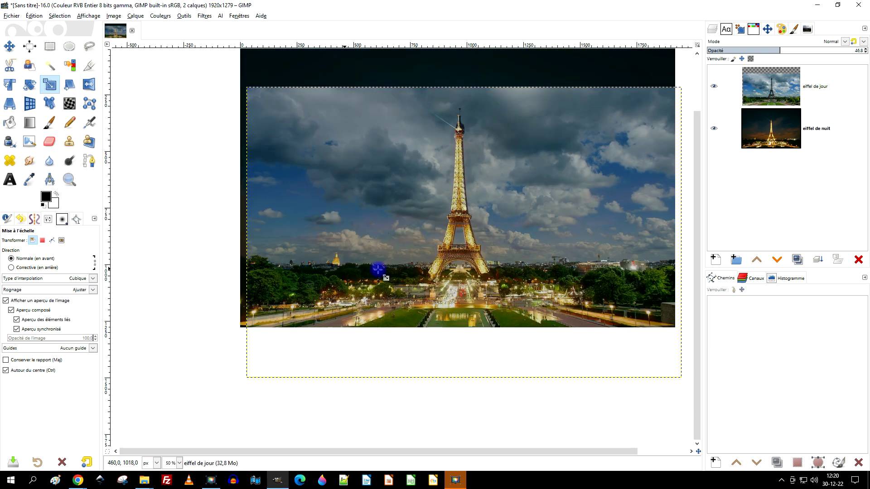
scroll(378, 270, up, 2)
scroll(281, 238, down, 1)
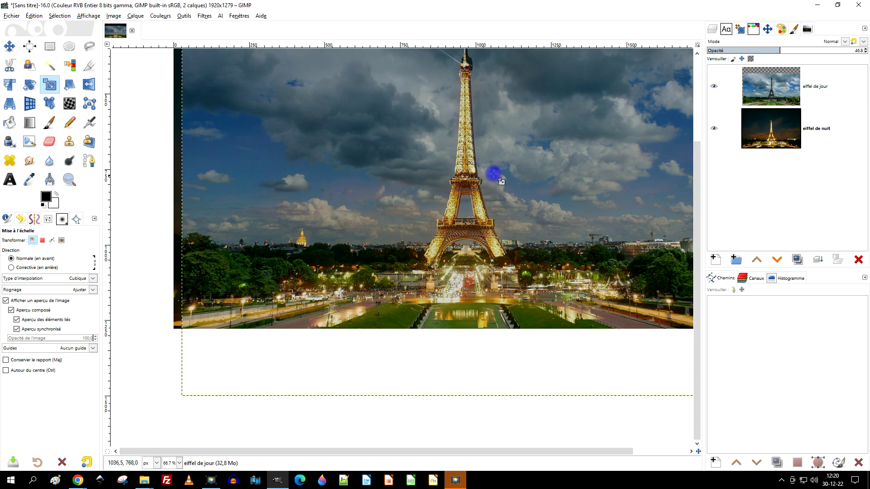
drag(493, 174, 383, 256)
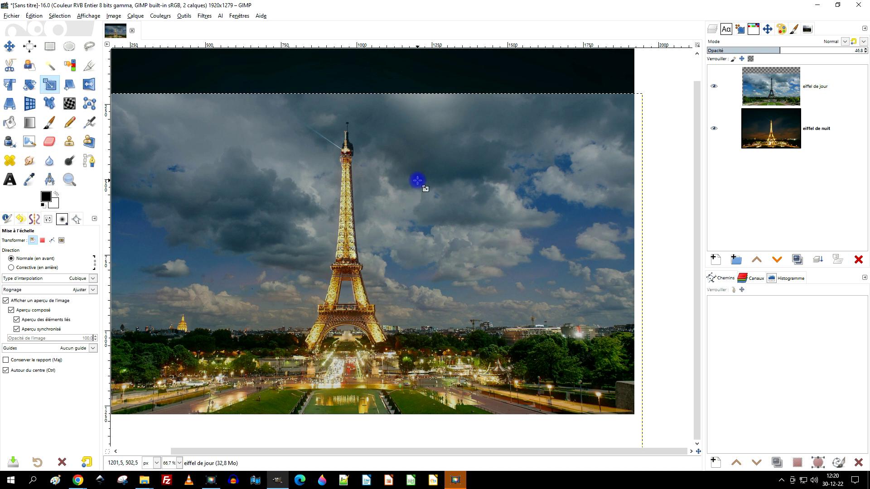
scroll(396, 198, up, 1)
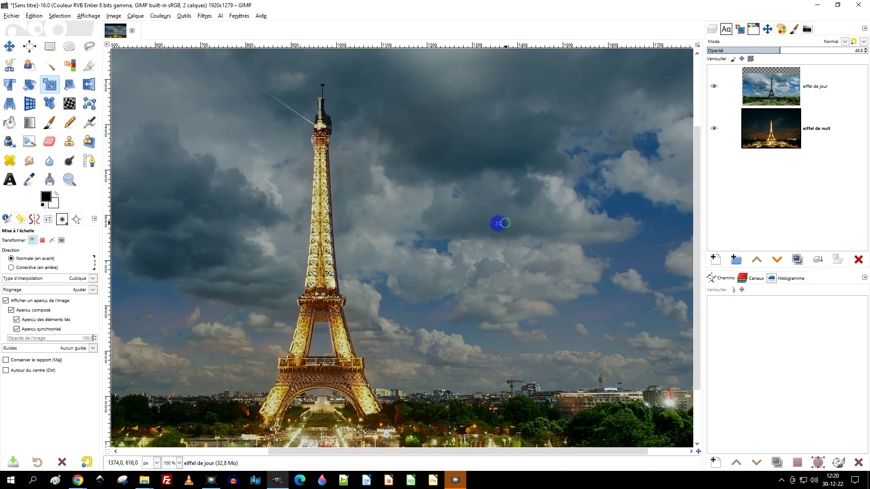
scroll(416, 237, right, 4)
scroll(416, 247, up, 1)
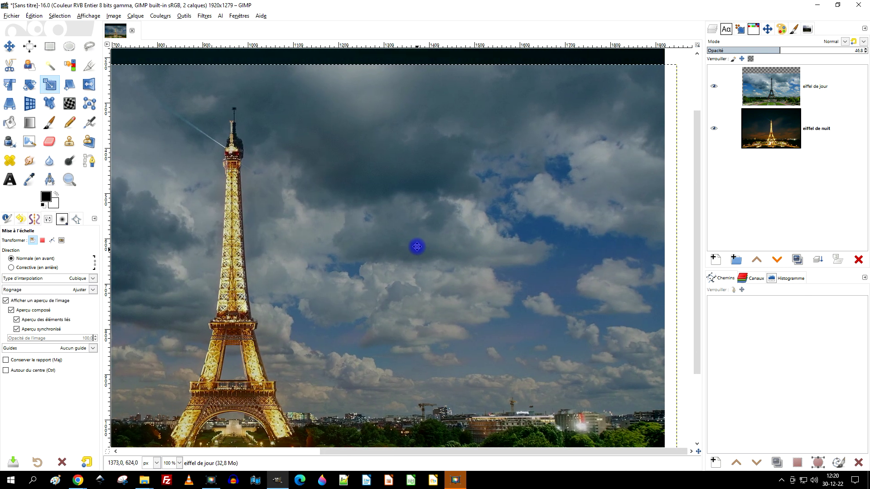
click(393, 238)
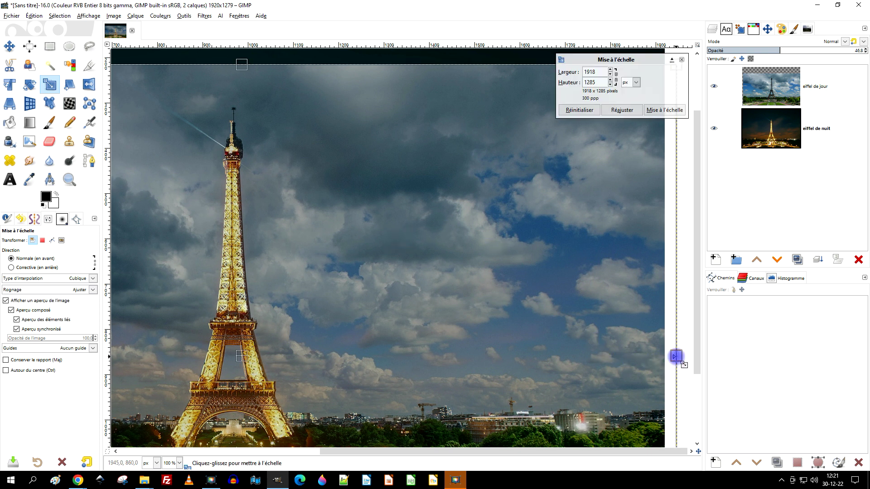
drag(675, 356, 674, 355)
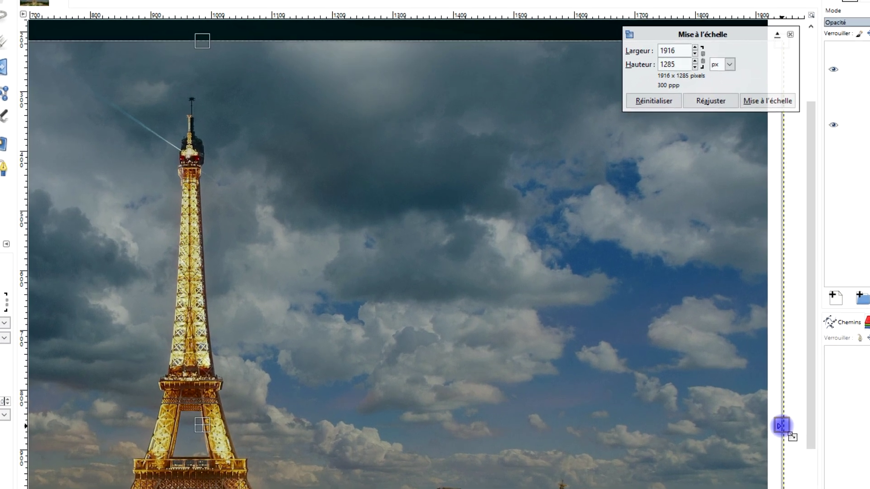
drag(787, 434, 786, 433)
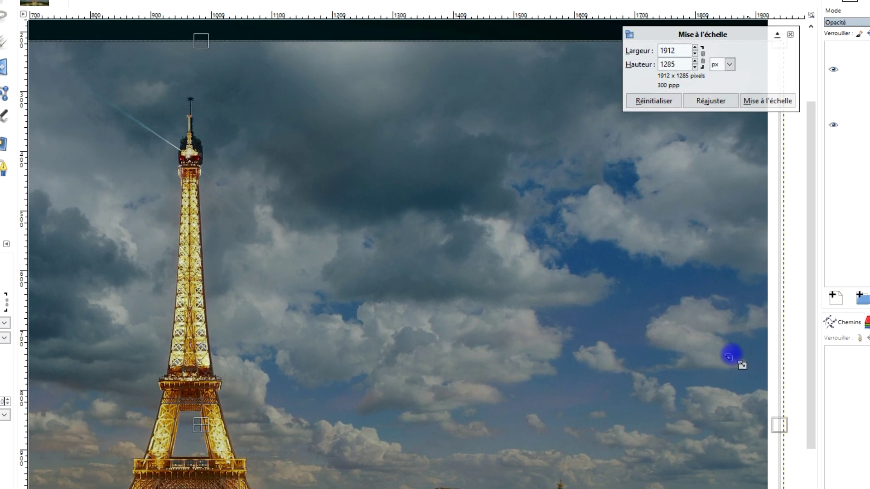
drag(200, 41, 195, 54)
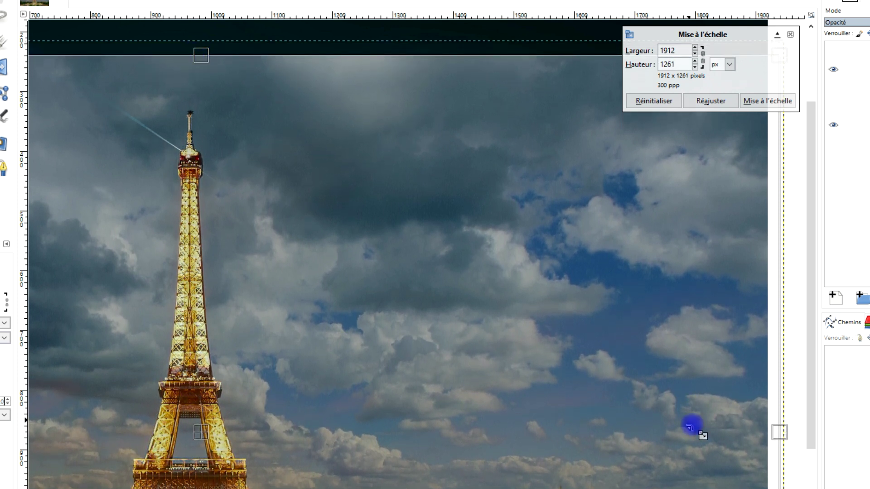
drag(777, 434, 777, 436)
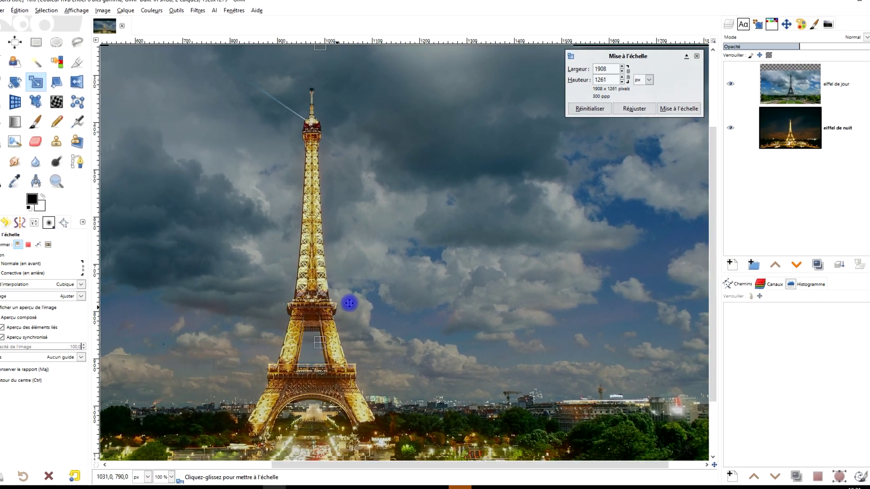
Compare the two photos by toggling the "eiffel de jour" layer's visibility, and raise its opacity to 81.8
scroll(349, 303, left, 10)
scroll(349, 303, down, 4)
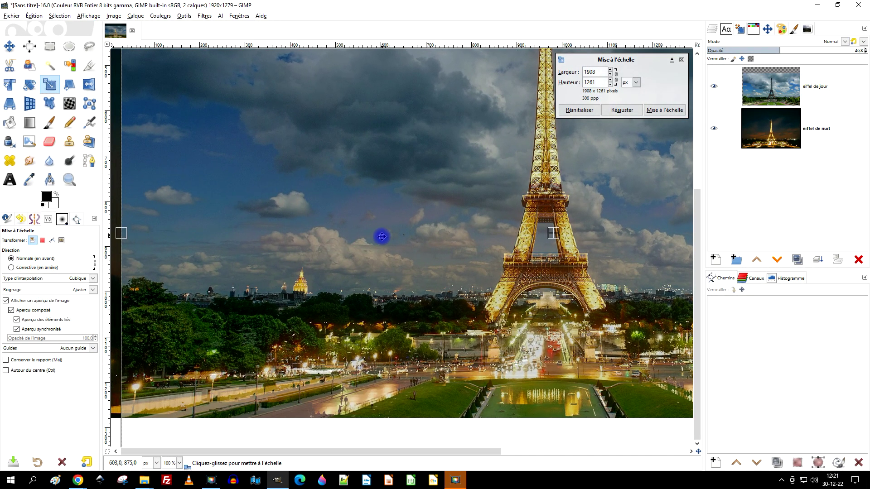
drag(361, 296, 361, 254)
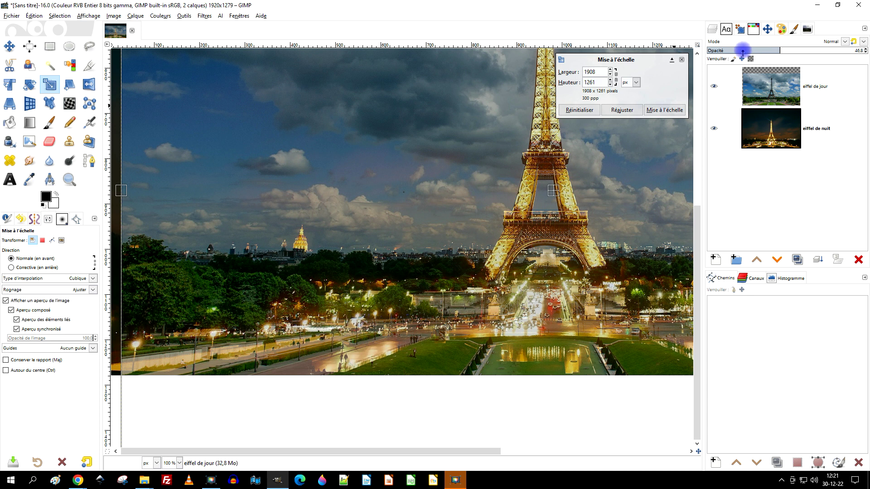
click(715, 86)
click(715, 86)
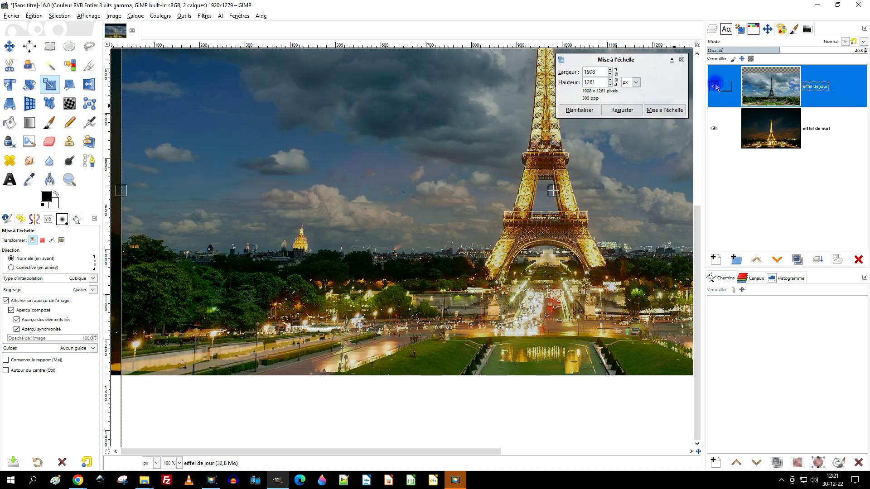
scroll(295, 262, up, 2)
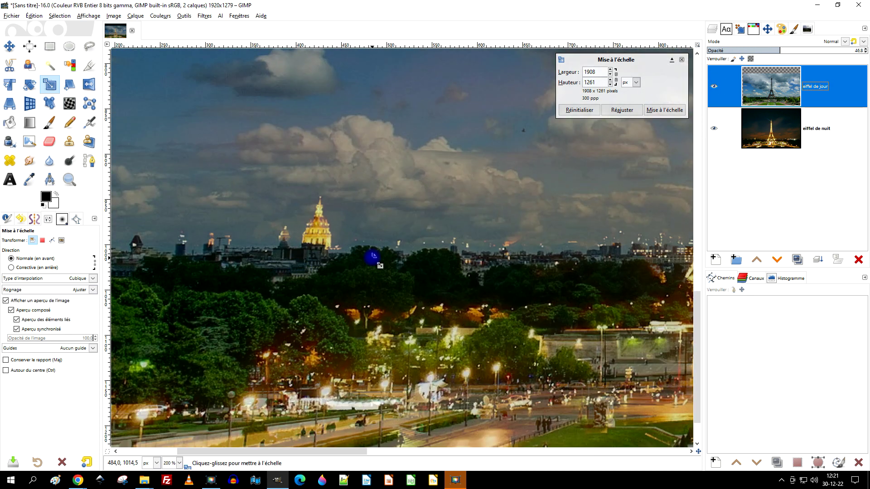
click(714, 88)
click(714, 88)
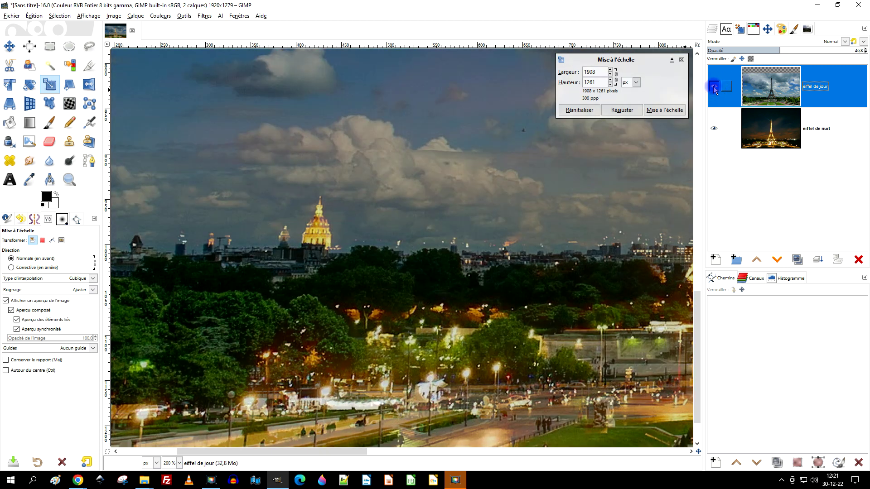
drag(755, 51, 835, 50)
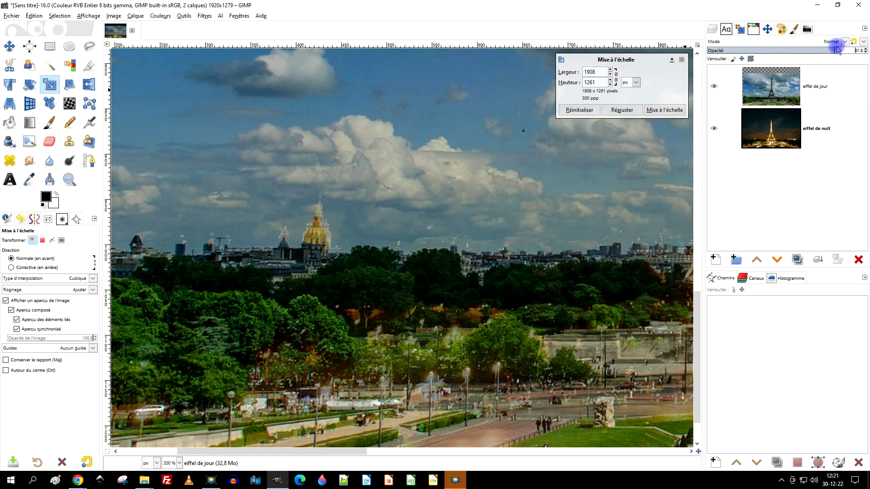
drag(485, 248, 425, 291)
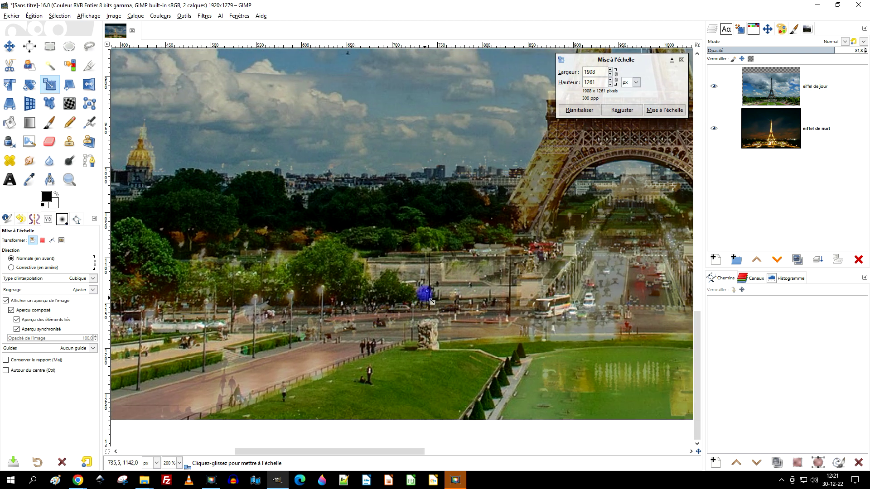
Pull the daytime layer's lower edge up slightly to give it a height of 1256 px
click(768, 91)
key(1)
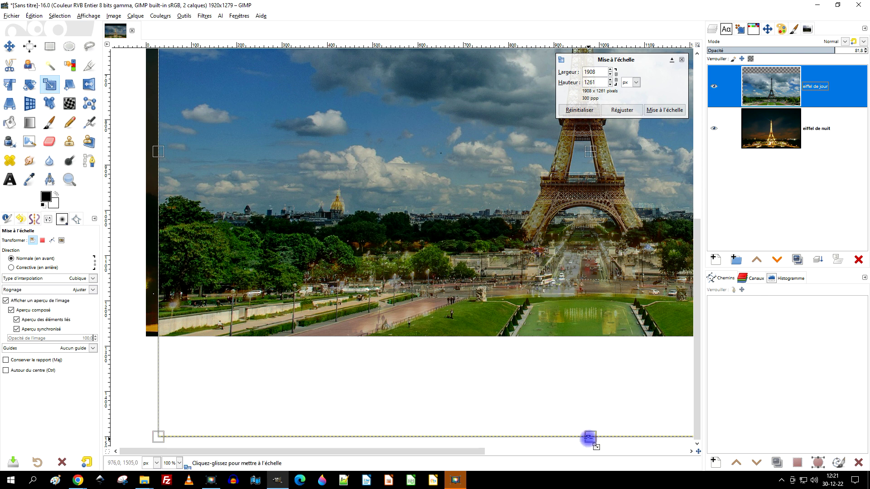
drag(590, 437, 589, 436)
Narrow the daytime layer from both sides to a width of 1906 px and apply the scaling
drag(599, 242, 597, 271)
scroll(352, 228, up, 4)
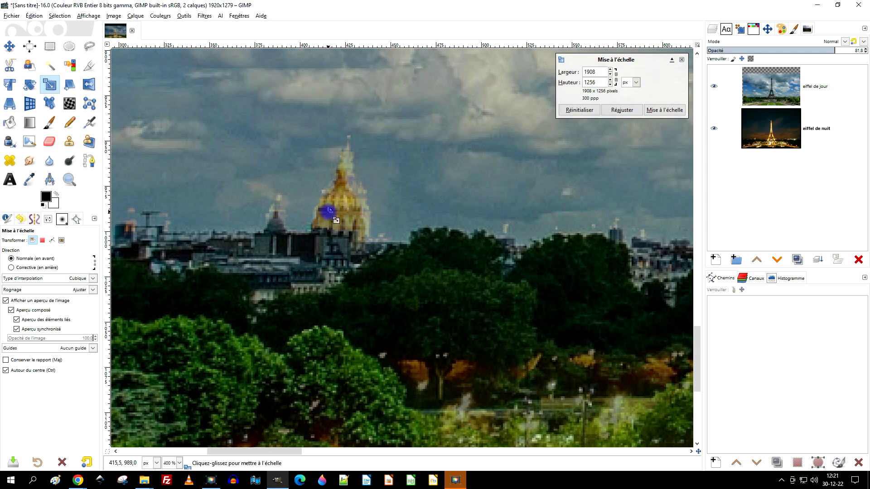
scroll(353, 190, down, 3)
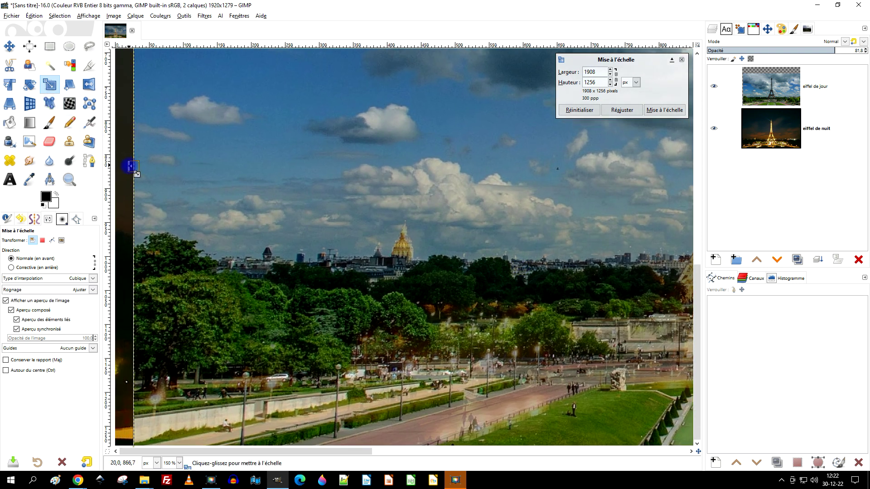
drag(131, 166, 134, 168)
drag(568, 195, 336, 394)
drag(460, 163, 261, 207)
scroll(391, 203, down, 1)
drag(480, 209, 293, 174)
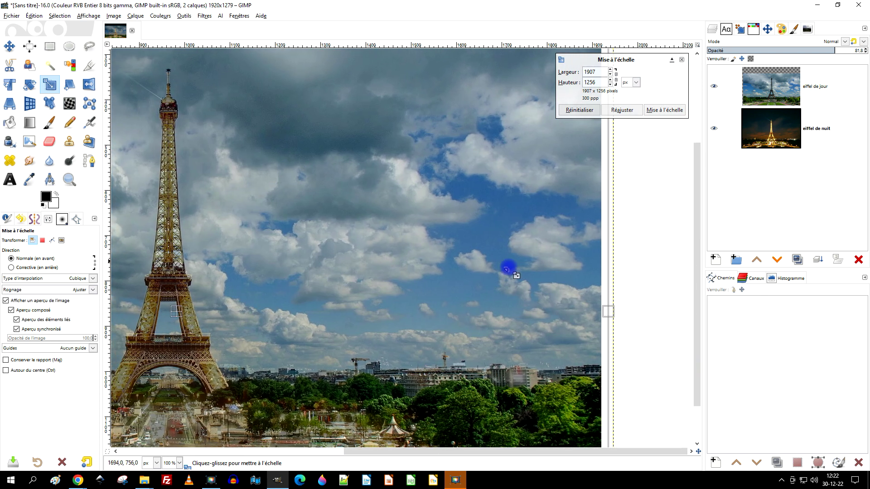
drag(608, 311, 607, 310)
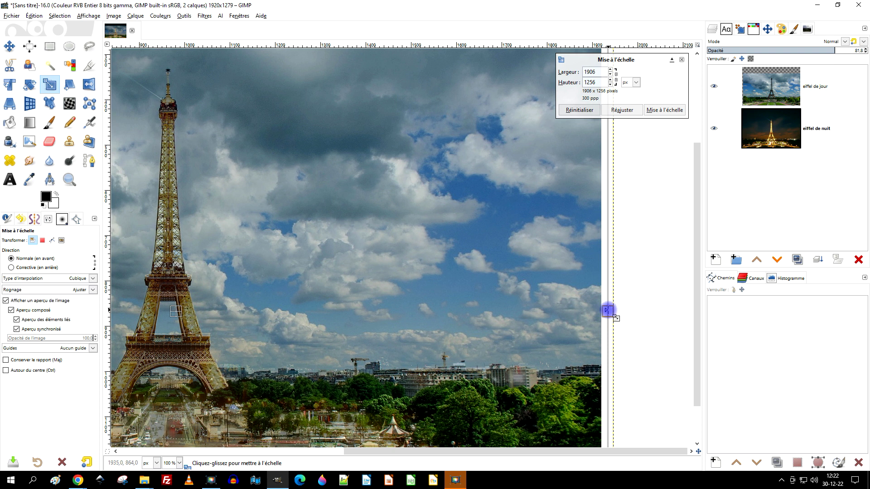
click(665, 109)
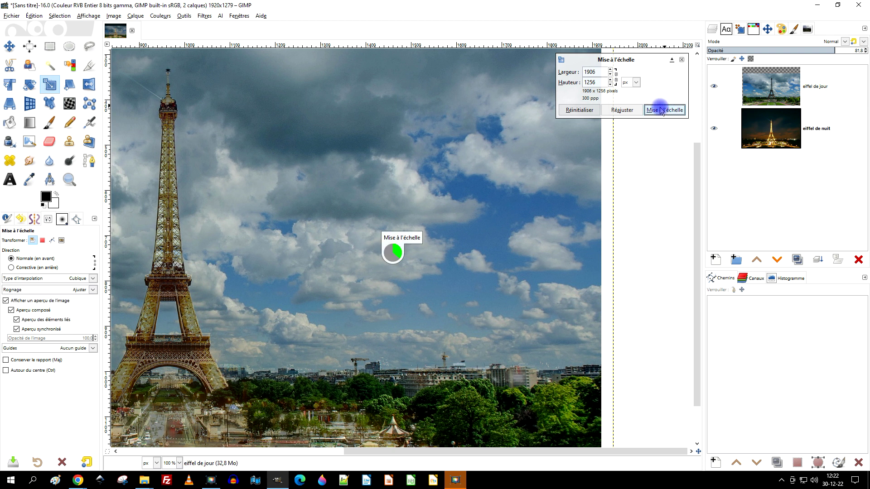
Set the "eiffel de jour" layer's opacity to 100
scroll(380, 191, down, 3)
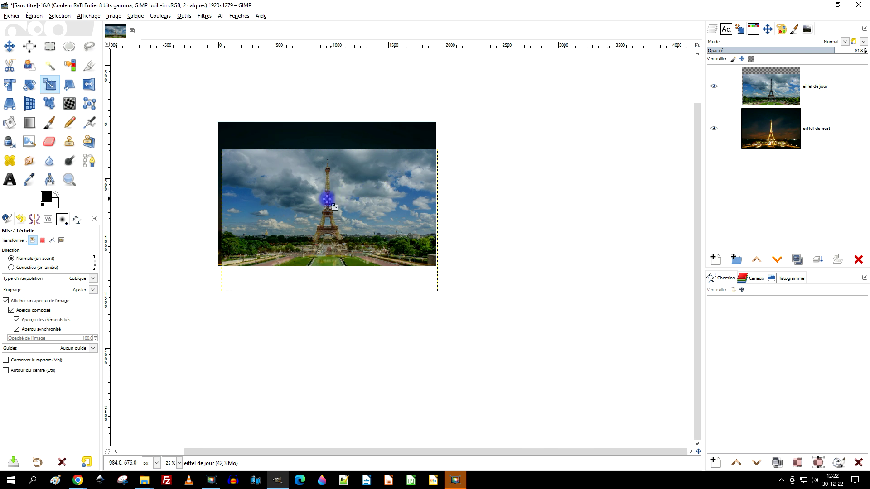
scroll(380, 191, up, 1)
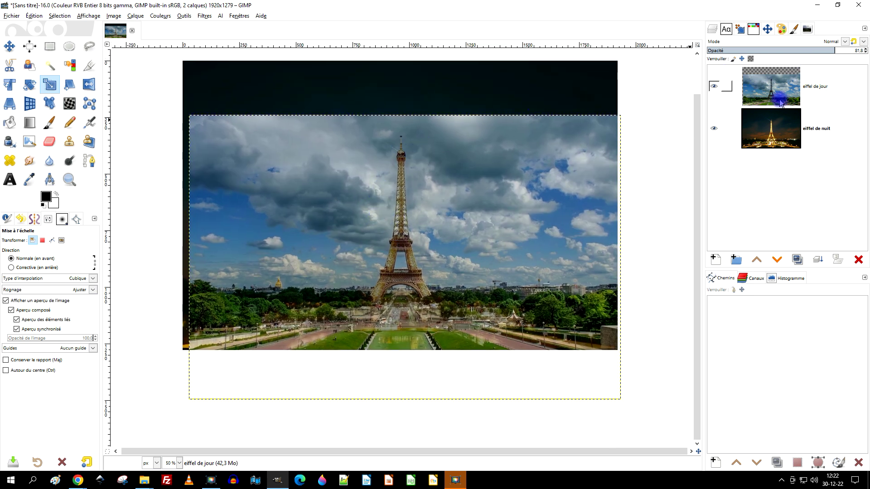
click(780, 103)
drag(839, 51, 867, 50)
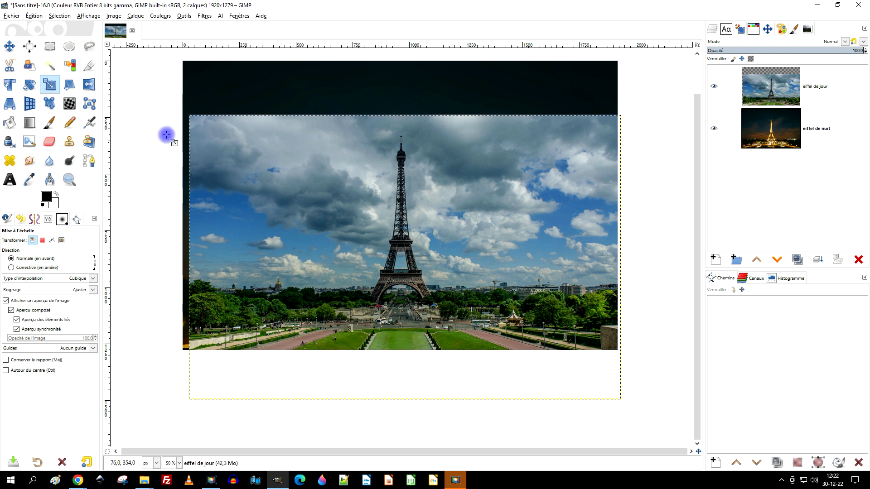
Draw a crop rectangle of about 1890 × 1031 px over the area where both photos overlap
click(95, 71)
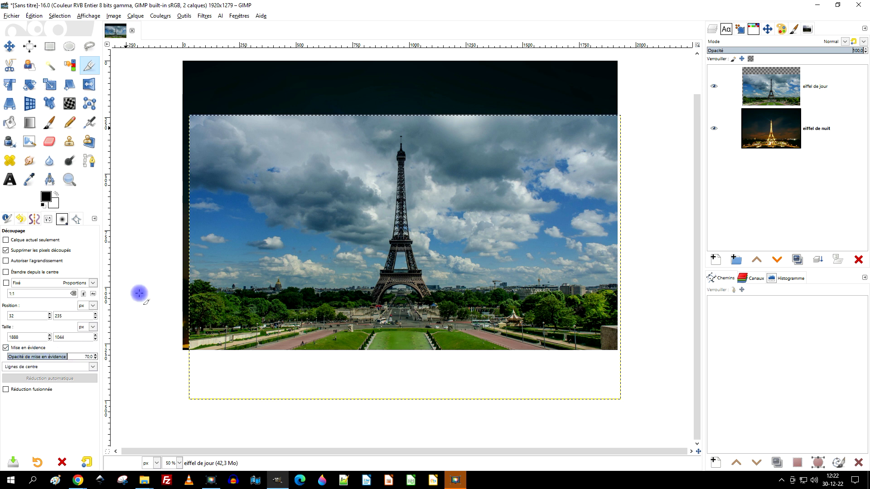
drag(190, 115, 645, 360)
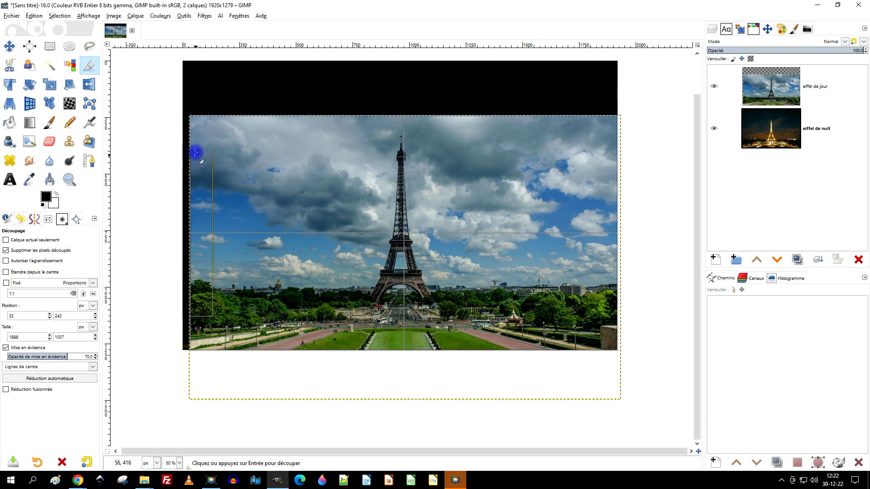
mouse_move(201, 130)
mouse_down()
mouse_move(205, 141)
mouse_move(202, 131)
mouse_up()
mouse_move(607, 344)
mouse_down()
mouse_move(597, 336)
mouse_move(619, 351)
mouse_up()
Fit the crop rectangle's upper-left corner to the daytime photo at 28, 239 and crop the image to 1892 × 1040 px
ctrl+scroll(178, 111, up, 4)
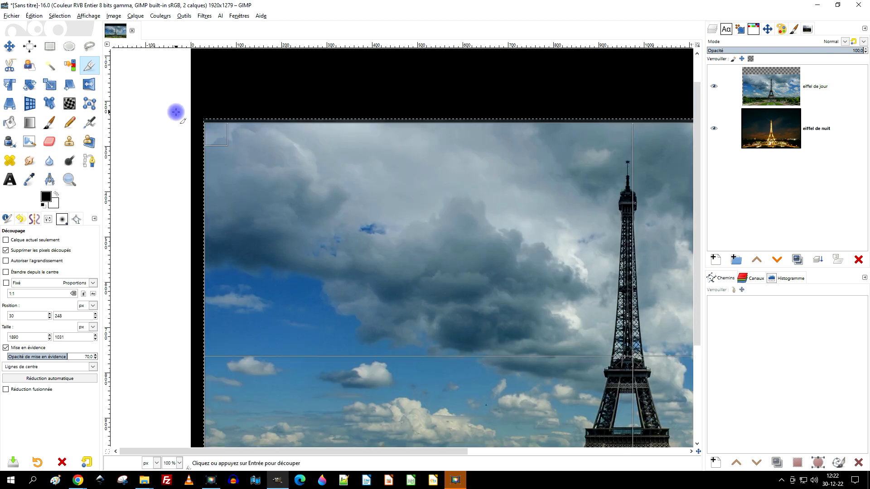
ctrl+scroll(211, 106, up, 1)
mouse_move(253, 160)
mouse_down()
mouse_move(268, 186)
mouse_move(248, 146)
mouse_up()
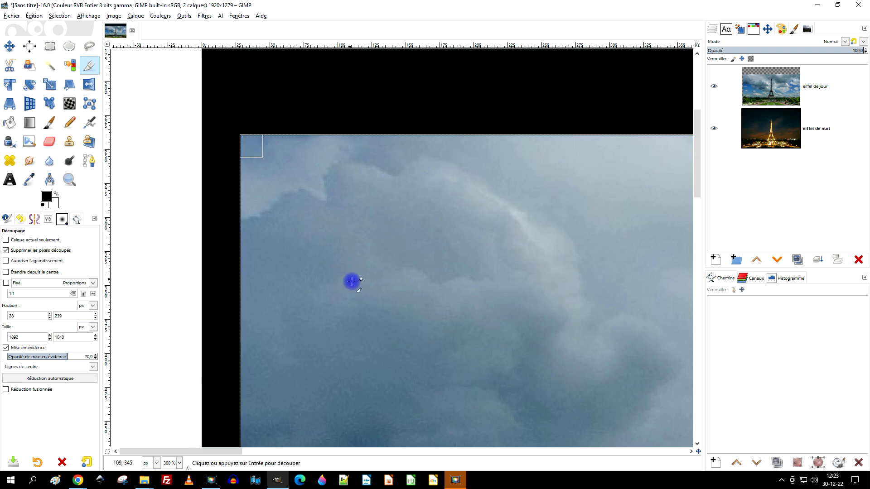
scroll(487, 212, down, 3)
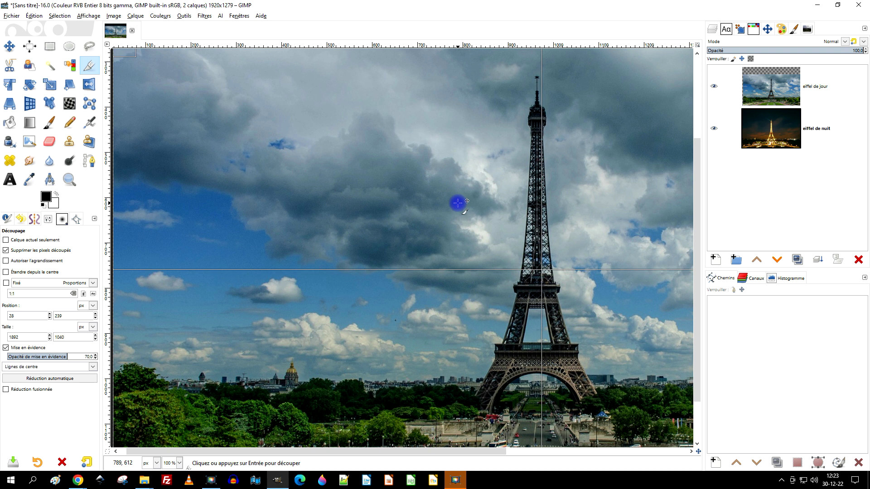
key(Return)
Zoom in on the whole cropped image so that it fills the canvas area
scroll(458, 203, down, 2)
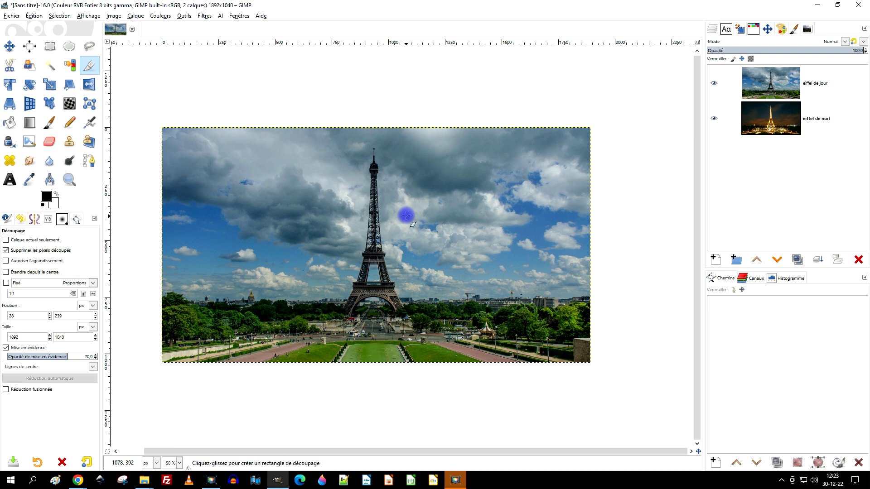
click(74, 180)
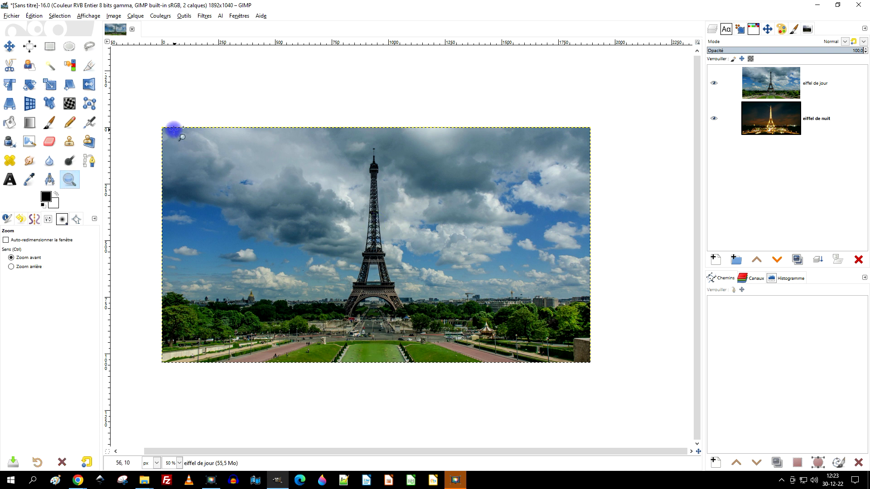
drag(156, 124, 593, 373)
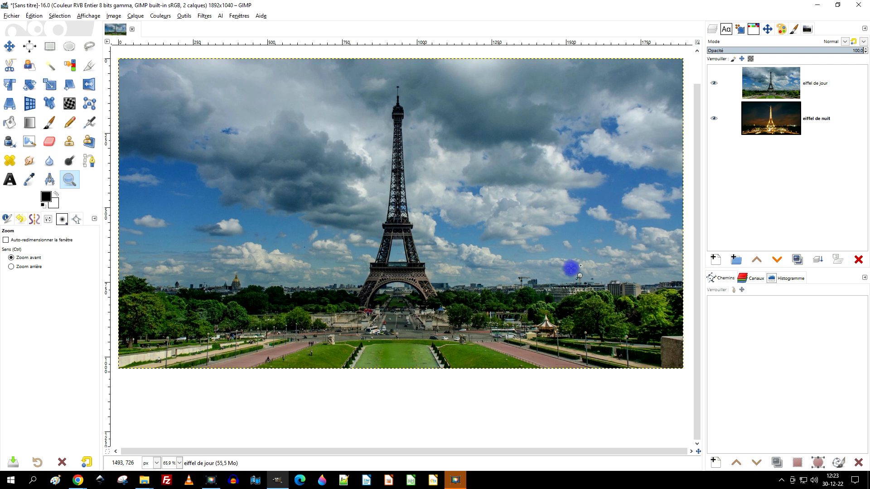
Save the image as "eiffel de jour et de nuit.xcf" in the 12_decembre folder
click(5, 17)
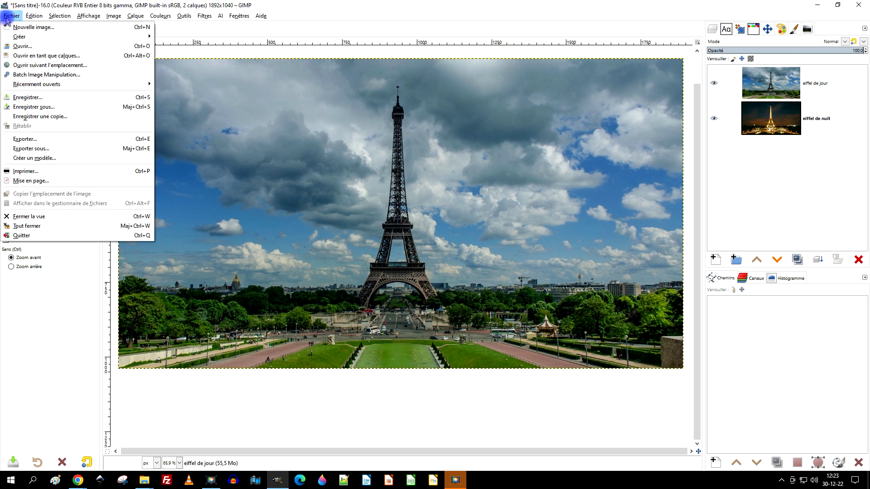
click(65, 108)
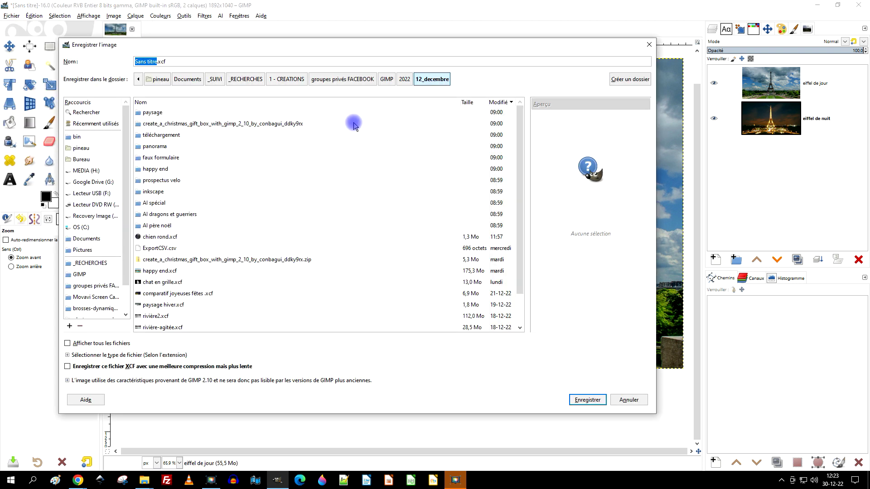
text(eiffel de )
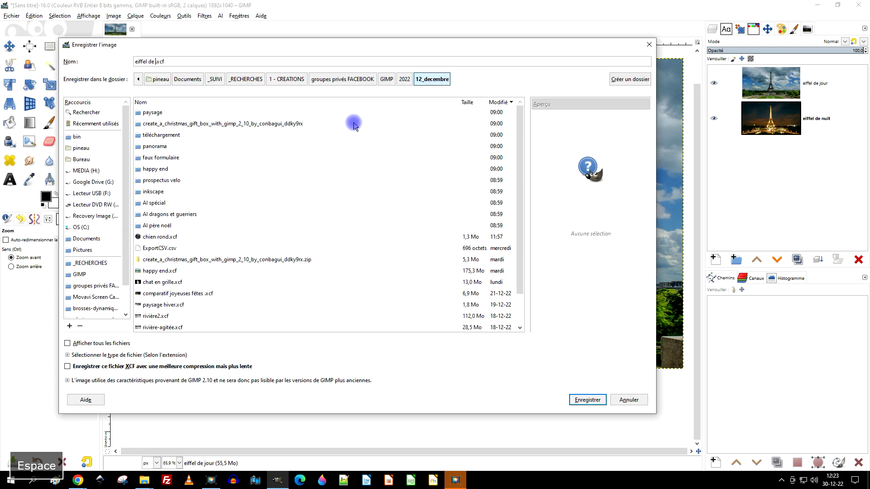
text(jour et de nuit)
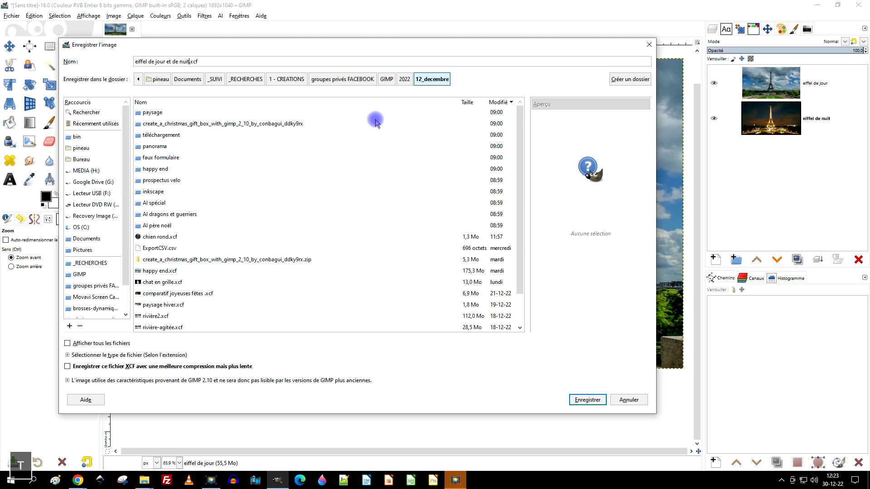
click(582, 401)
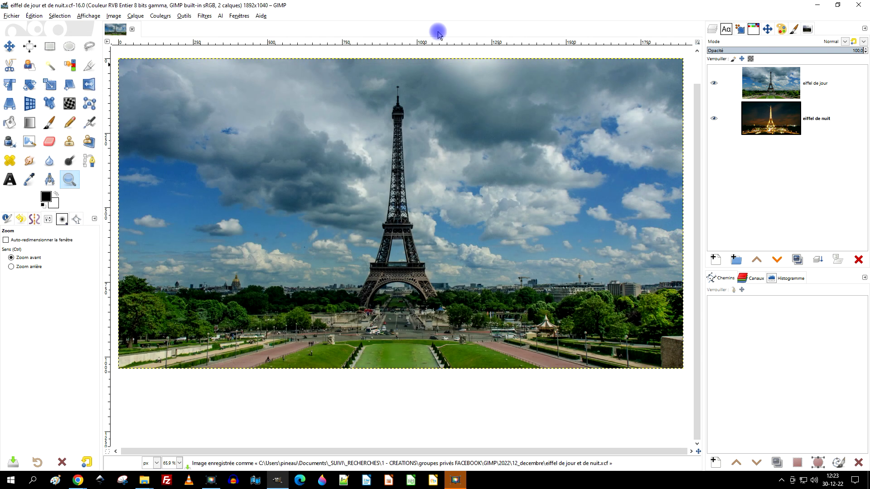
Add a layer mask initialised to white (full opacity) to the "eiffel de jour" layer
right_click(769, 86)
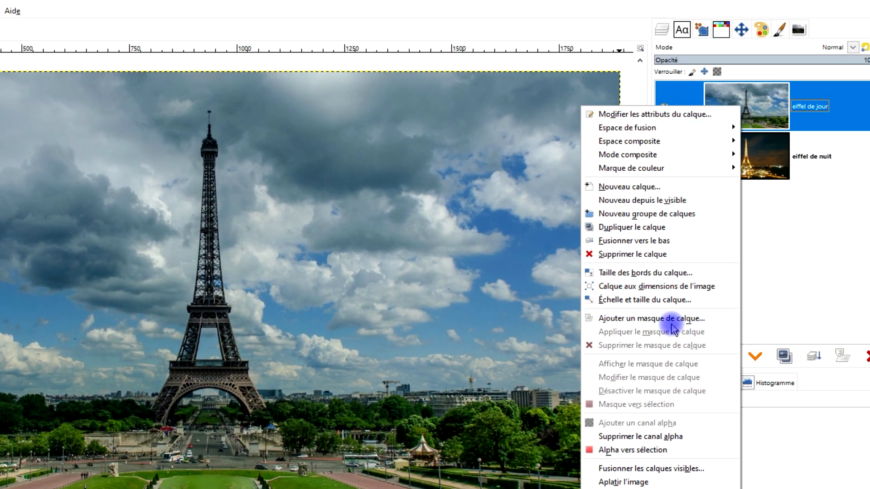
click(669, 320)
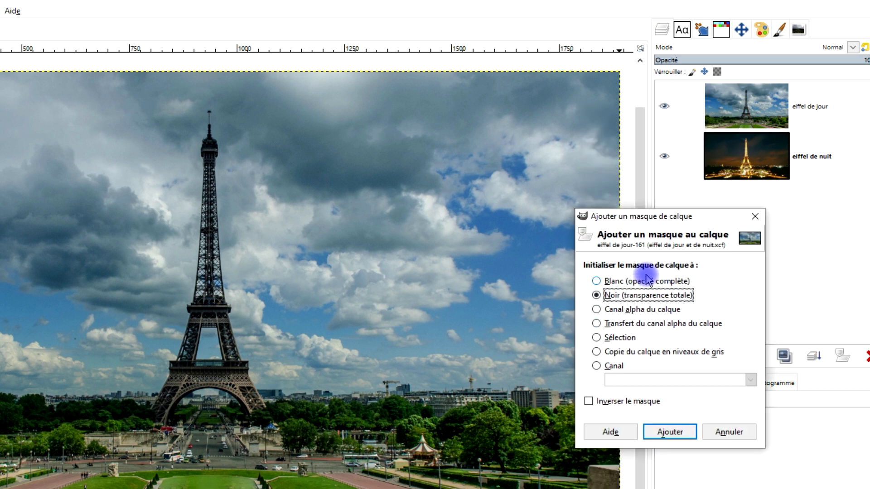
click(618, 282)
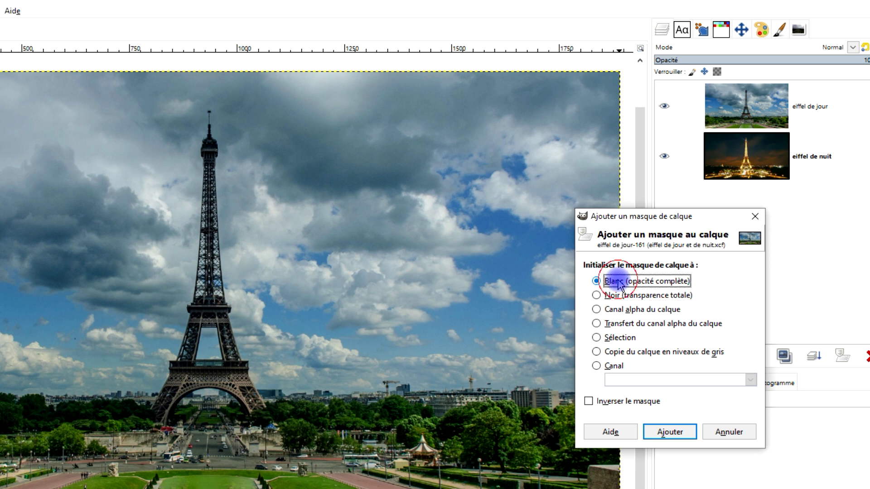
click(669, 432)
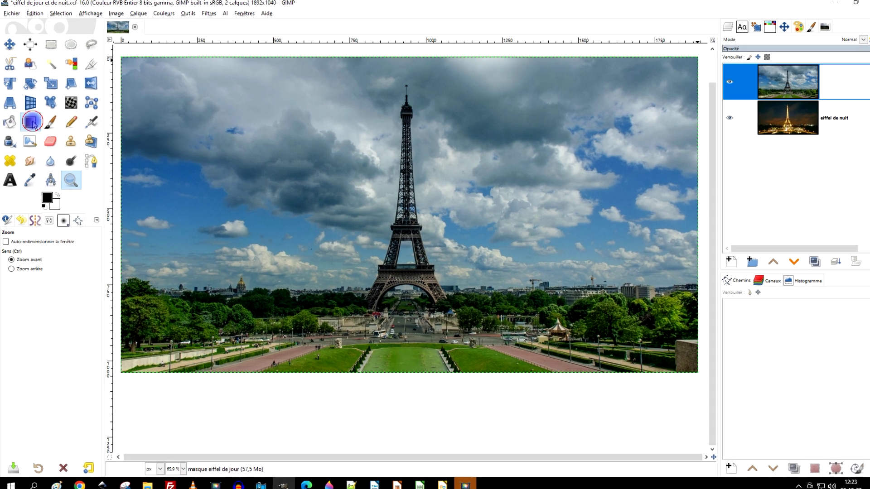
Set up the Gradient tool with the hard-edged "PP vers AP (bord dur)" gradient, the Linéaire shape and the Dents de scie repetition
click(31, 124)
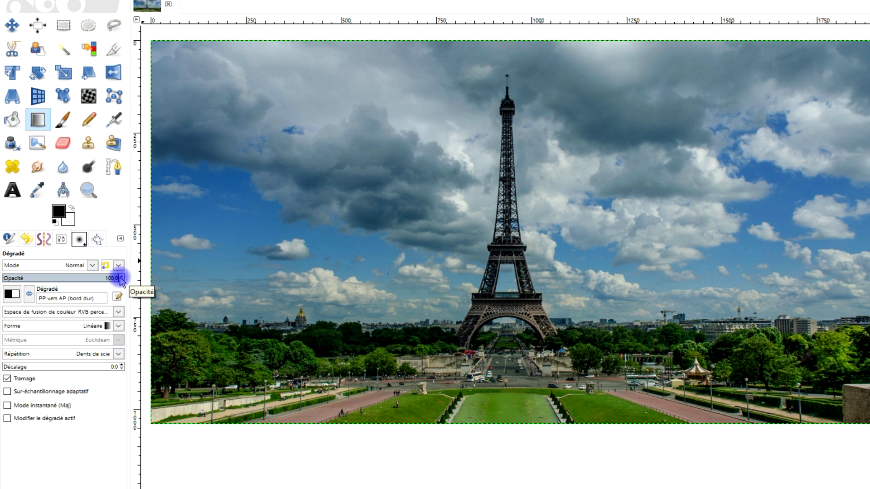
click(15, 293)
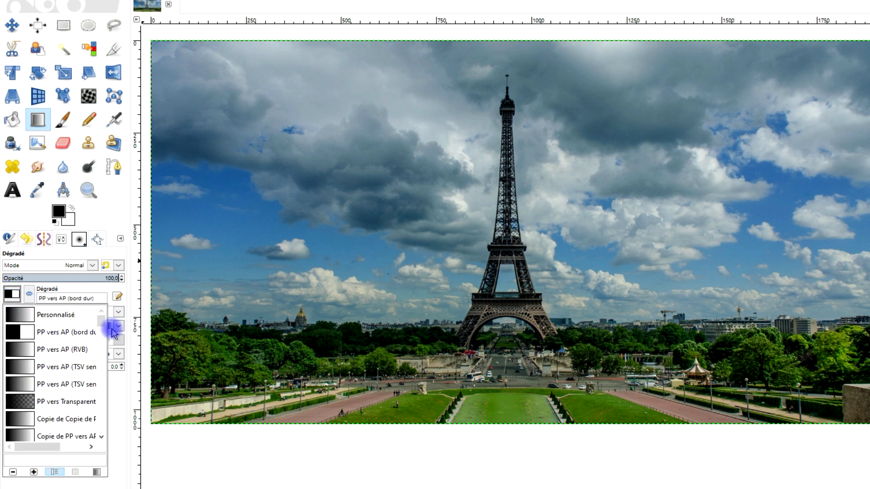
drag(39, 447, 18, 449)
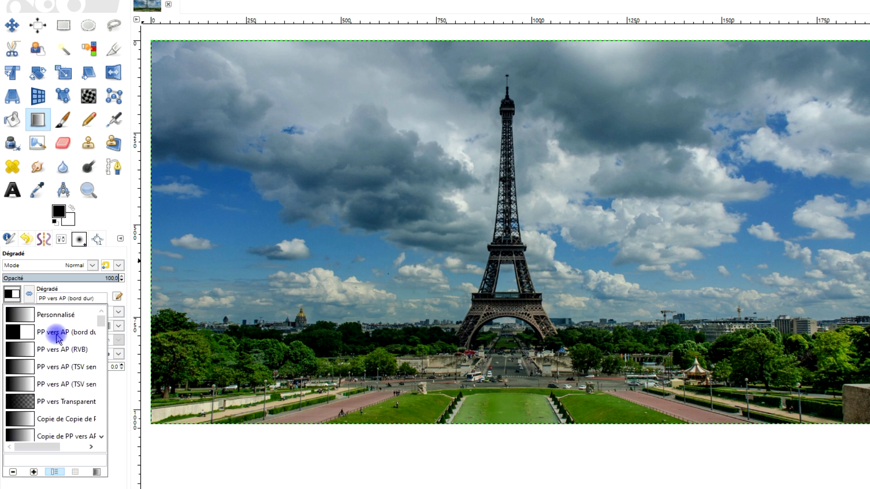
click(108, 210)
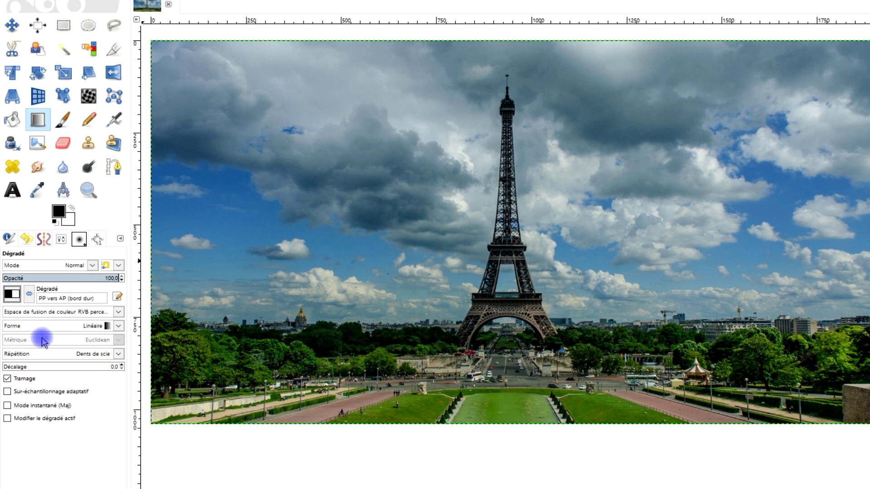
click(77, 325)
click(33, 344)
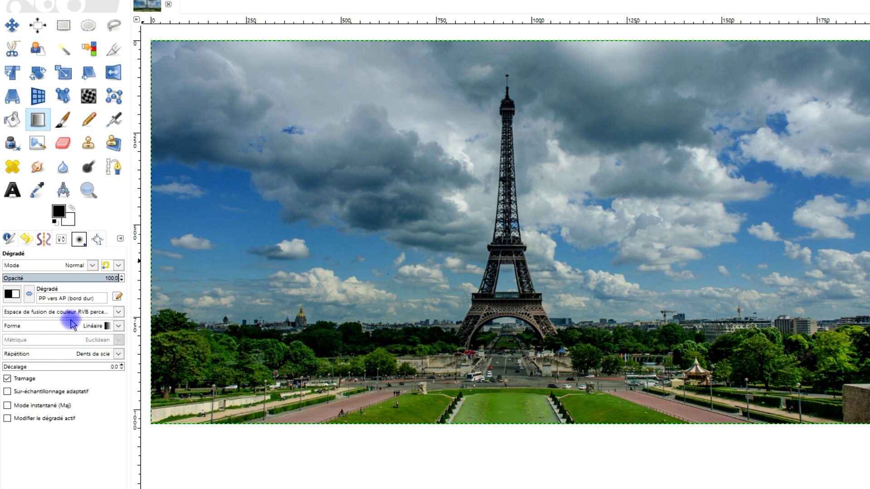
click(74, 356)
click(41, 383)
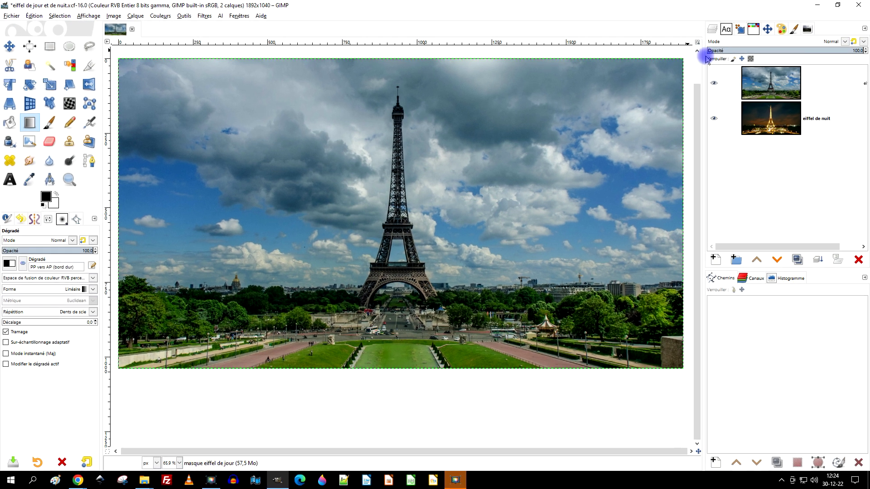
Draw a diagonal gradient about 653 px long across the tower on the "eiffel de jour" mask, ending at about 1287, 643
click(820, 80)
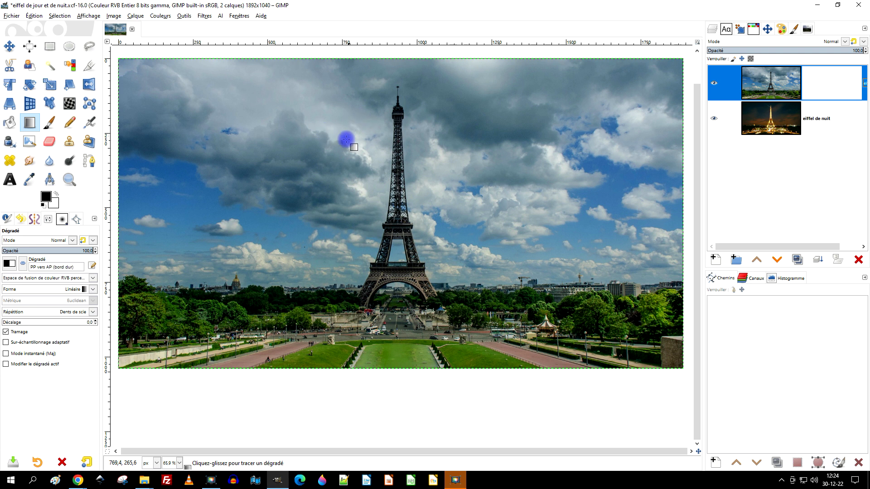
drag(343, 139, 503, 251)
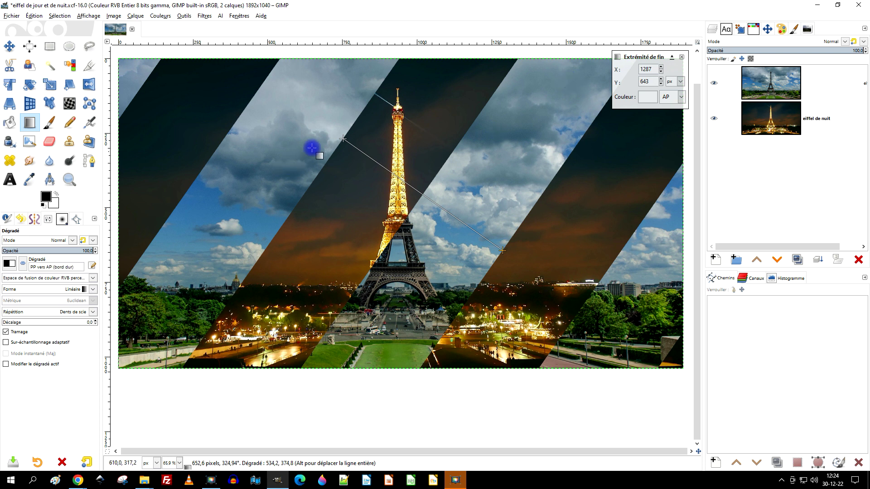
mouse_move(346, 140)
mouse_down()
mouse_move(336, 144)
mouse_move(341, 138)
mouse_up()
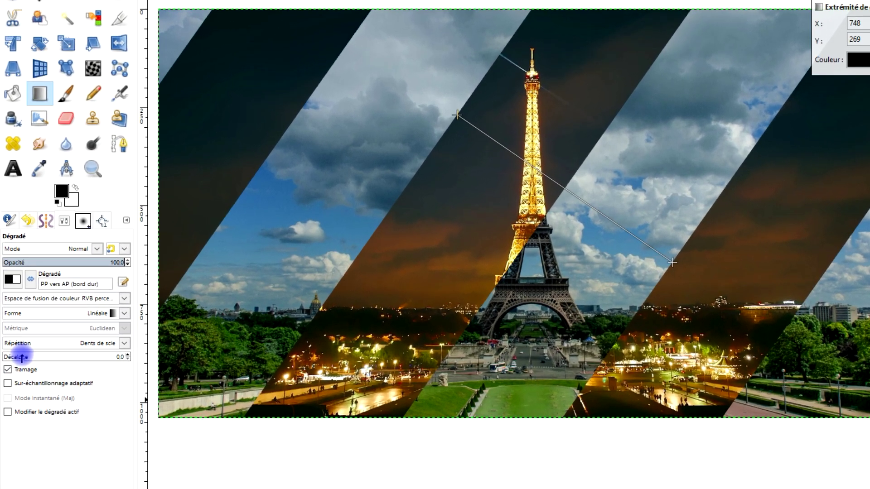
Set the gradient's offset to about 62.9, move its start point to about 745, 264 and apply the gradient
drag(22, 357, 79, 356)
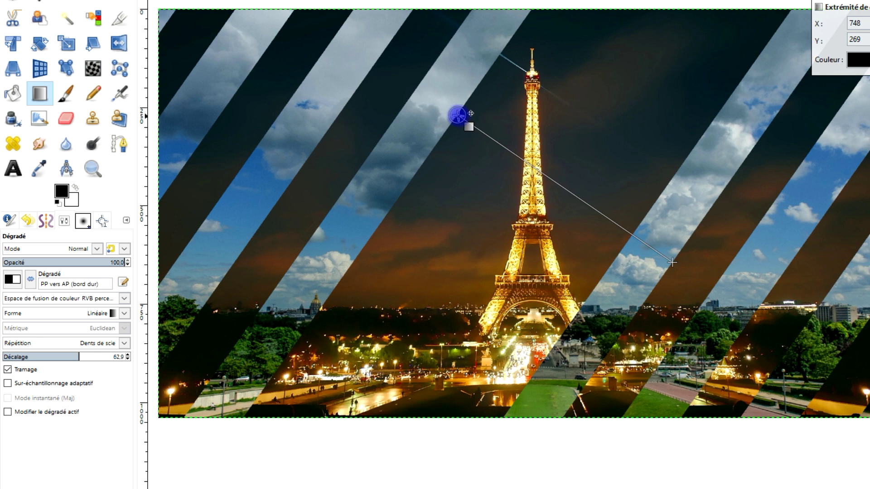
drag(457, 115, 456, 112)
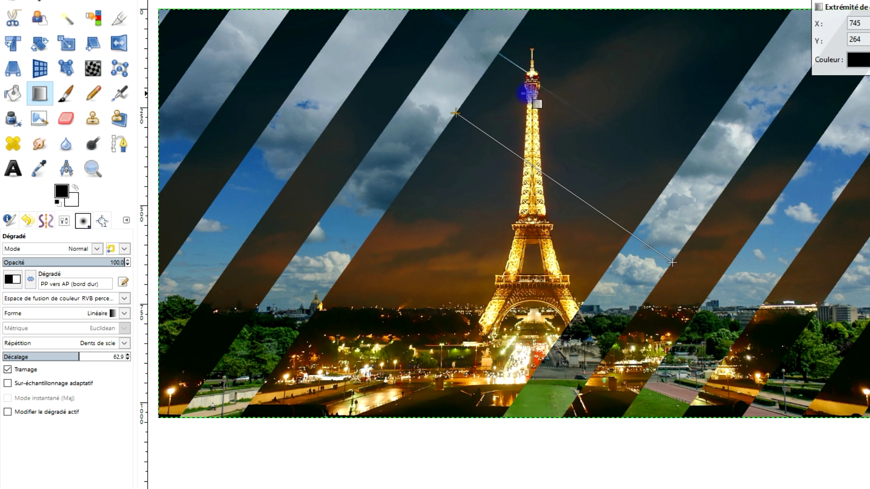
key(Return)
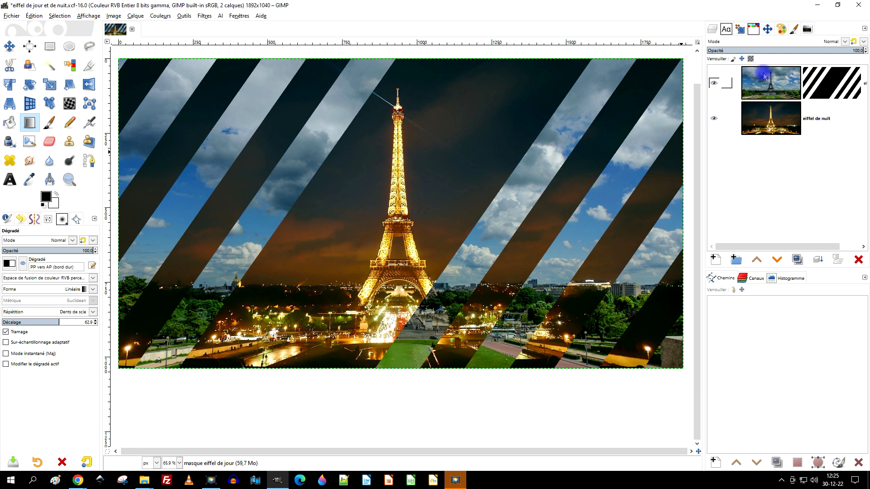
Duplicate the masked "eiffel de jour" layer and make the copy's mask active
click(778, 90)
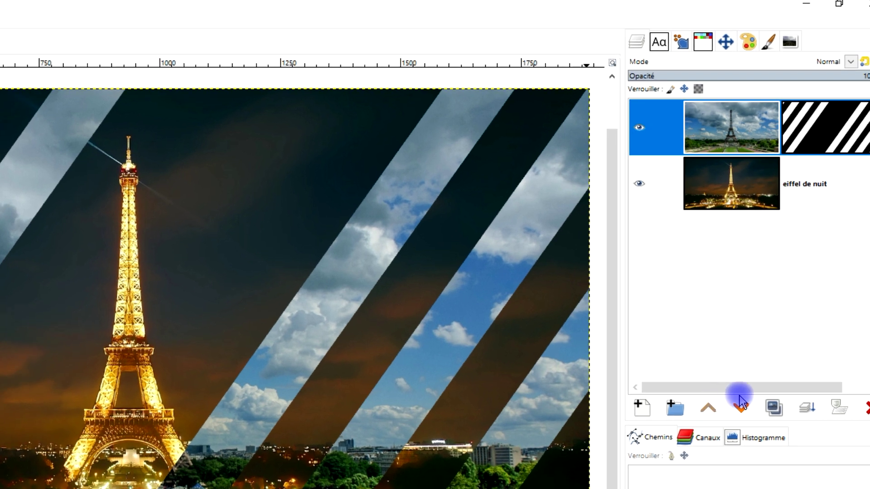
click(774, 408)
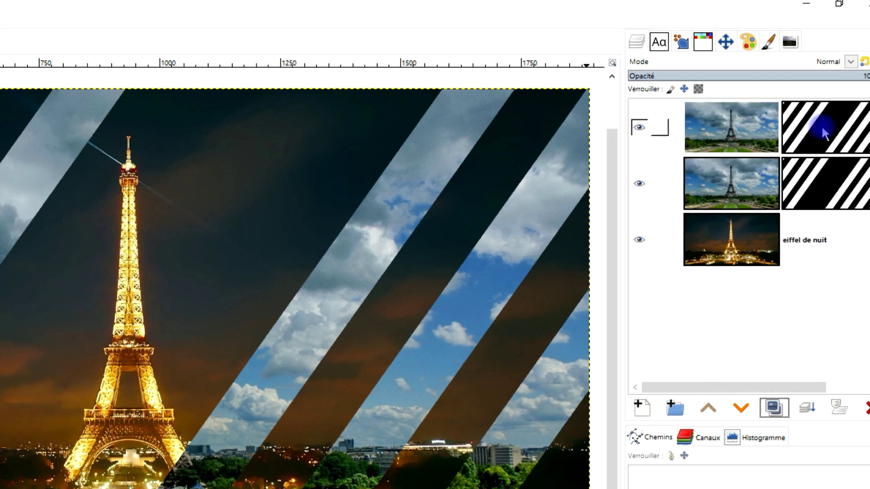
click(822, 126)
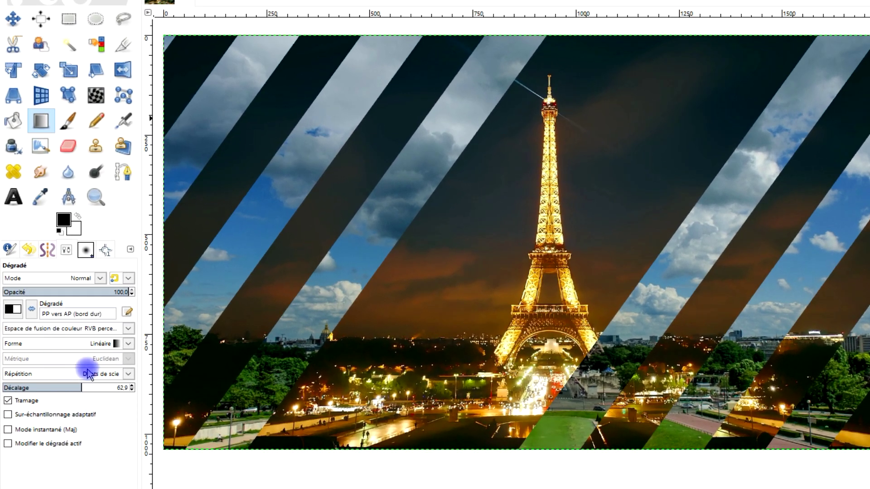
Switch the gradient shape to Radial and draw a gradient about 295 px long from the tower's middle at about 945, 484
click(109, 343)
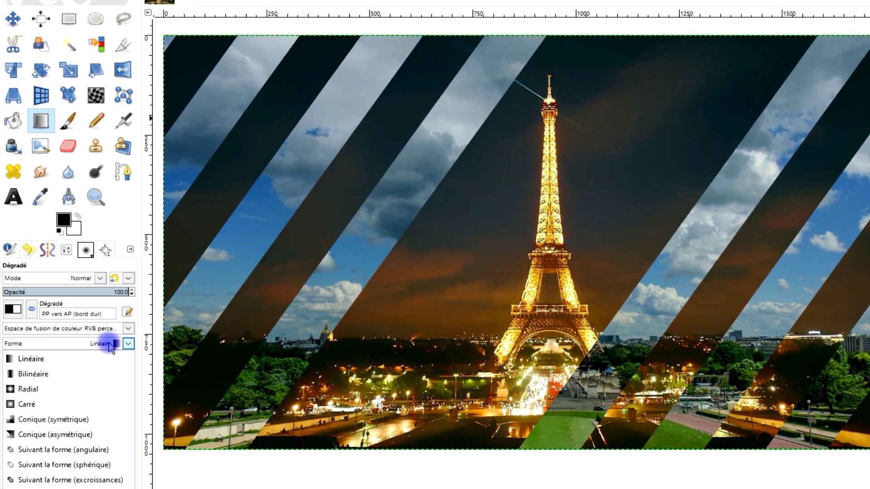
click(28, 389)
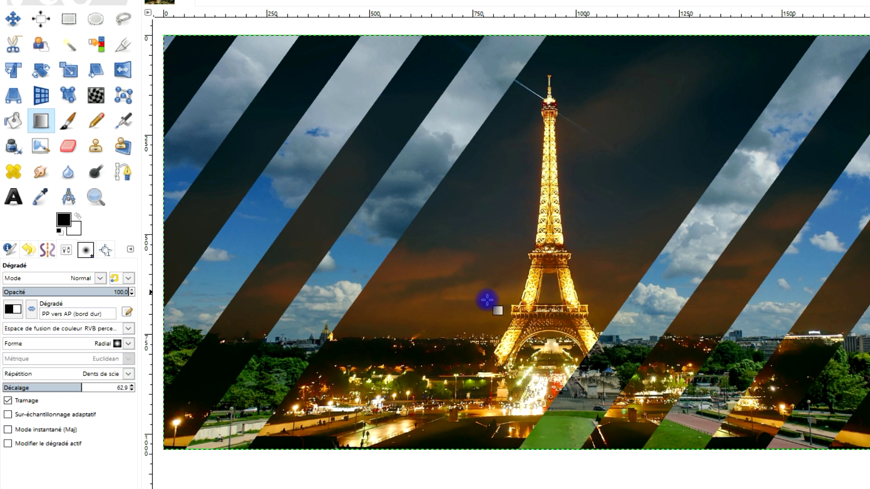
drag(552, 226, 665, 281)
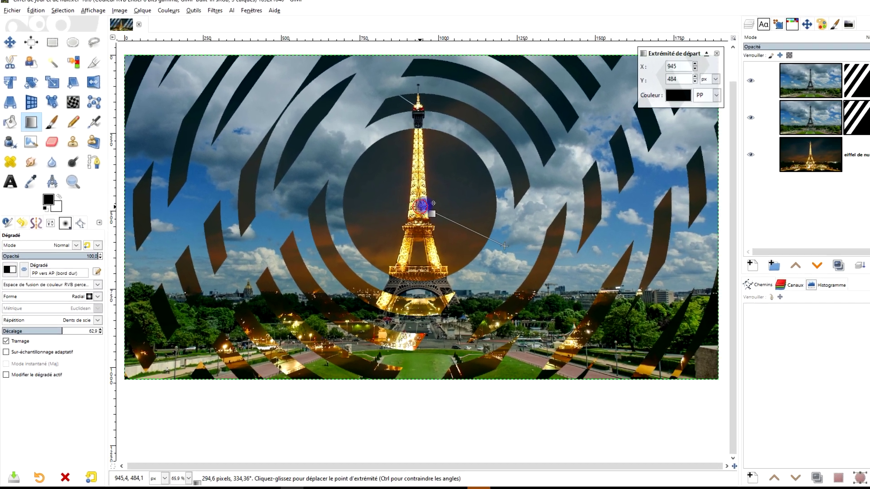
Set the radial gradient's offset to 0, move its start beyond the tower's upper left and its end to 1097, 589, and apply it
drag(433, 203, 379, 190)
drag(51, 323, 16, 322)
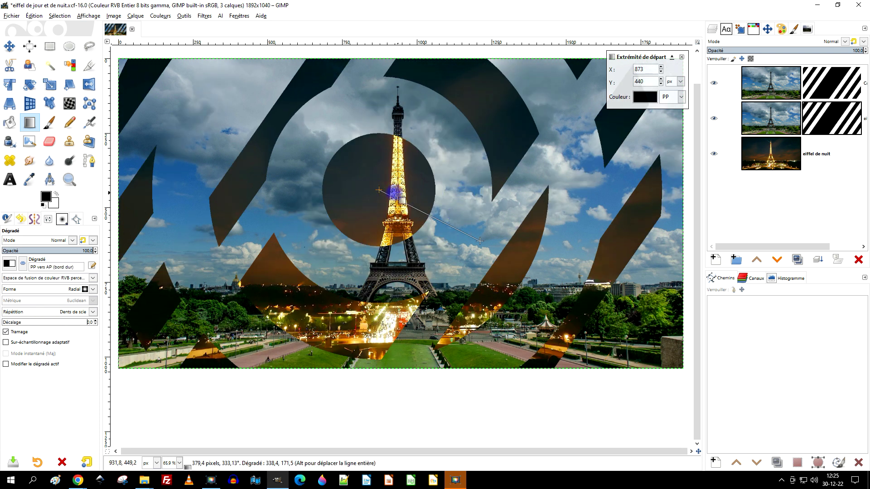
drag(379, 190, 333, 174)
drag(481, 242, 446, 234)
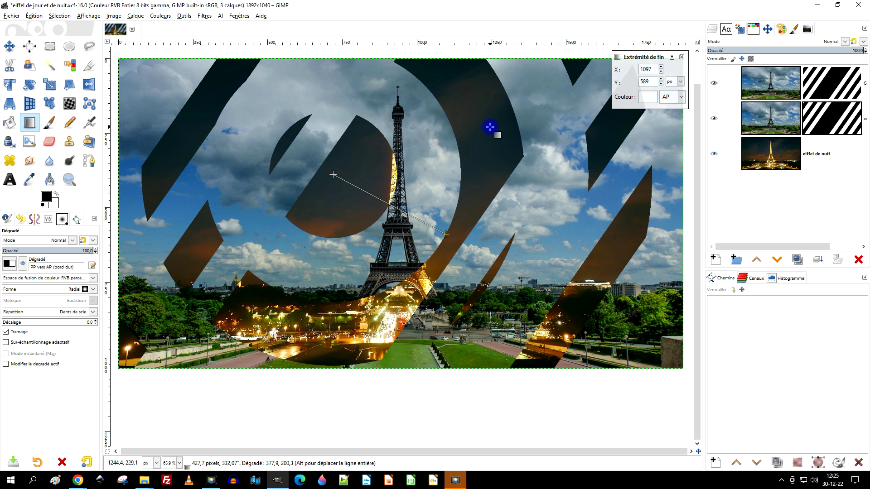
key(Return)
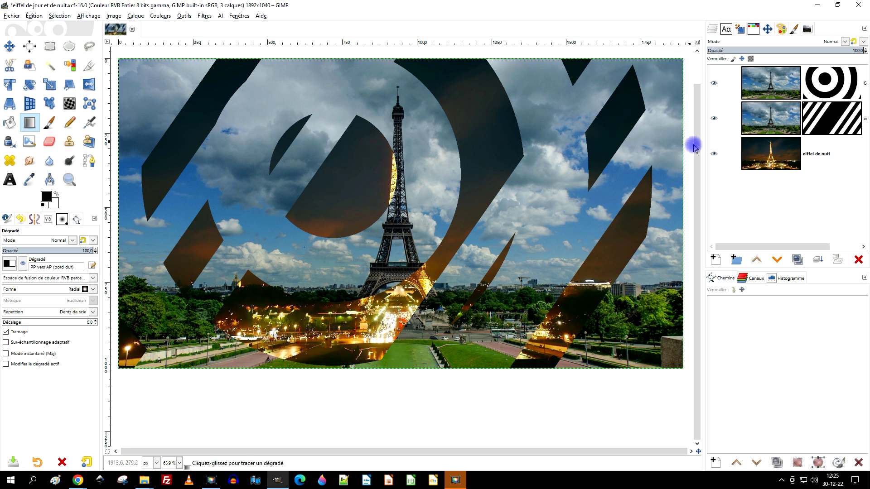
Widen the layers dock until the full layer names are readable, with the image viewed at 50 %
drag(703, 162, 685, 163)
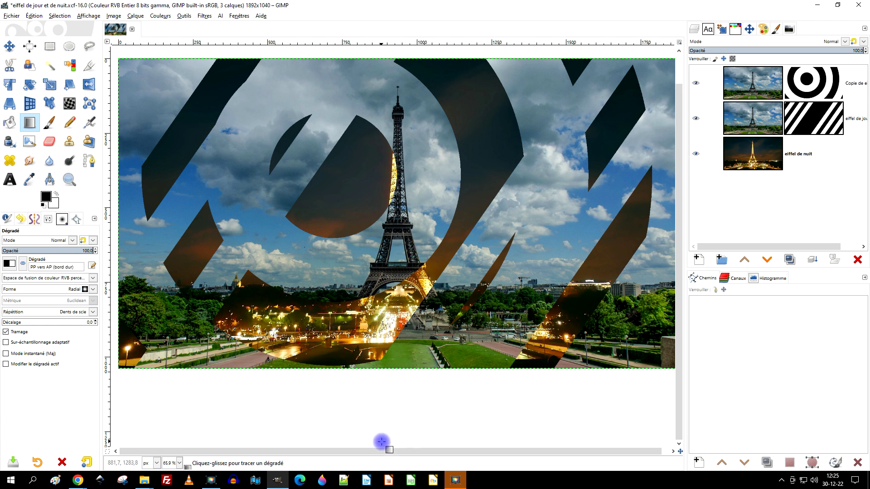
key(minus)
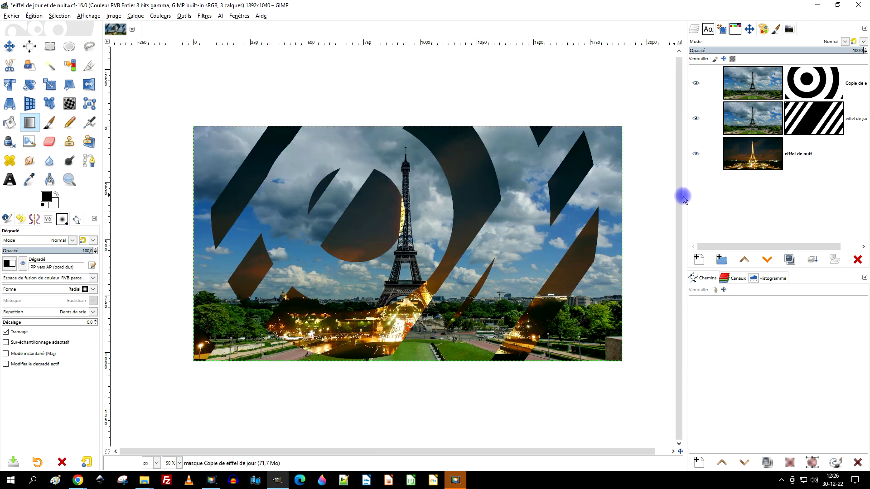
drag(687, 198, 639, 198)
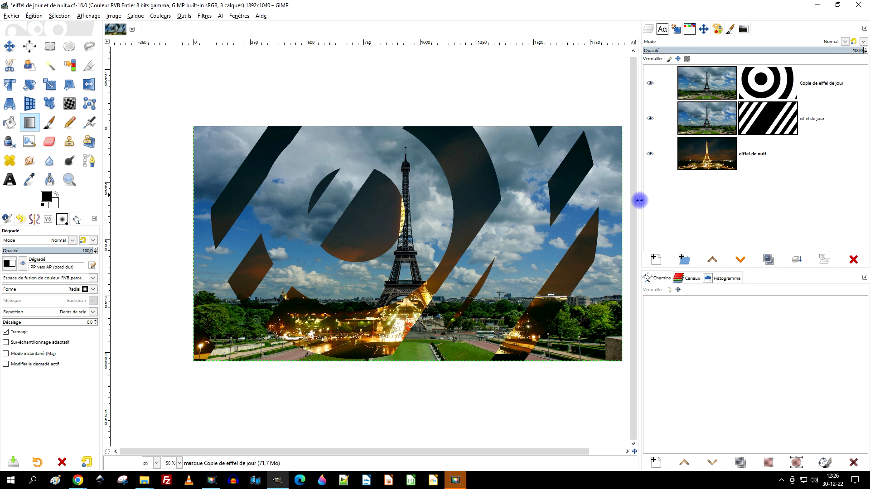
Rename the upper daytime layer "eiffel de jour RADIAL" and the one below it "eiffel de jour LINEAIRE"
double_click(814, 84)
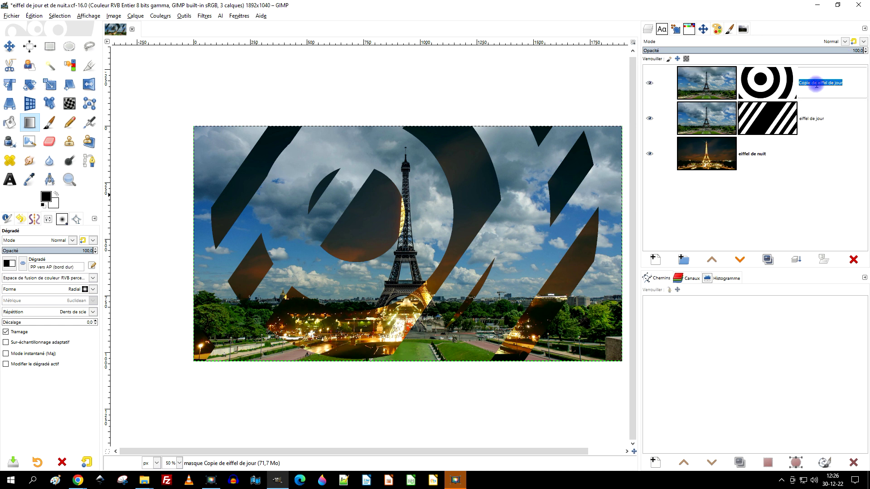
key(Home)
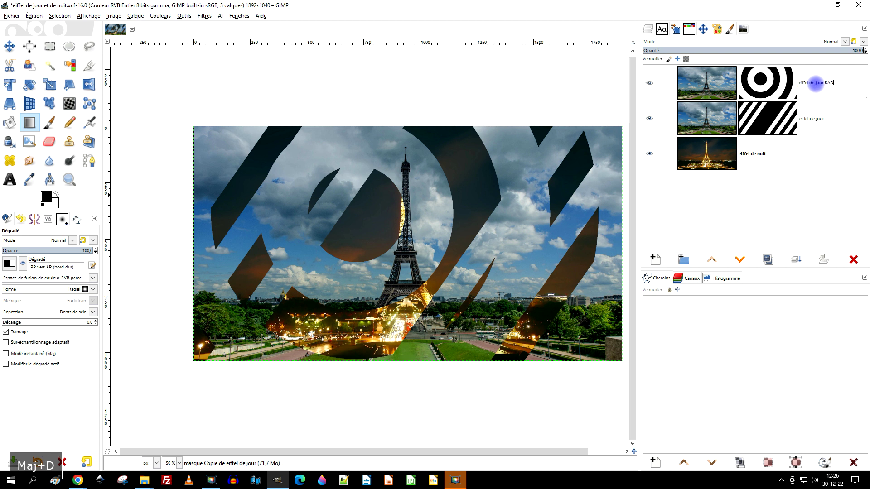
key(Return)
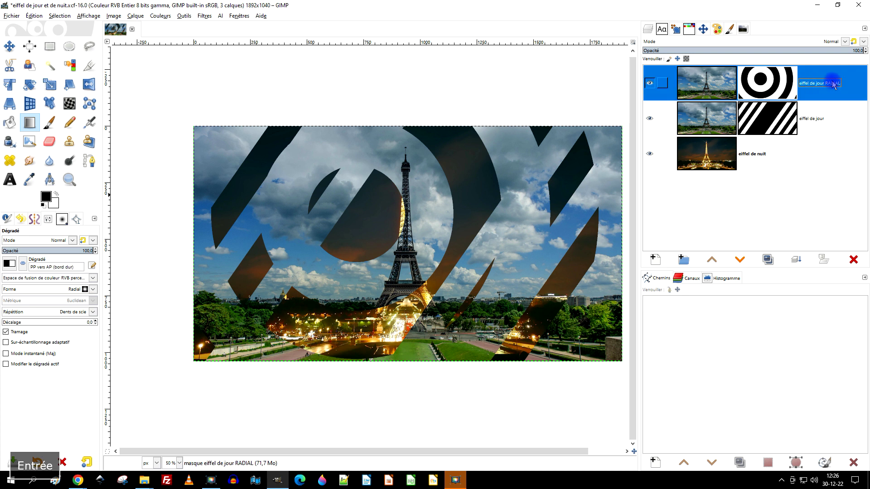
click(827, 119)
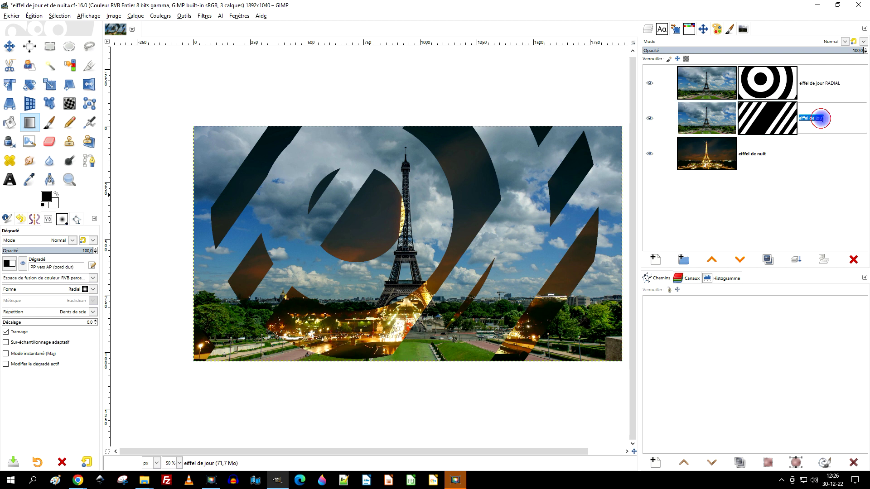
text(LINEAIRE)
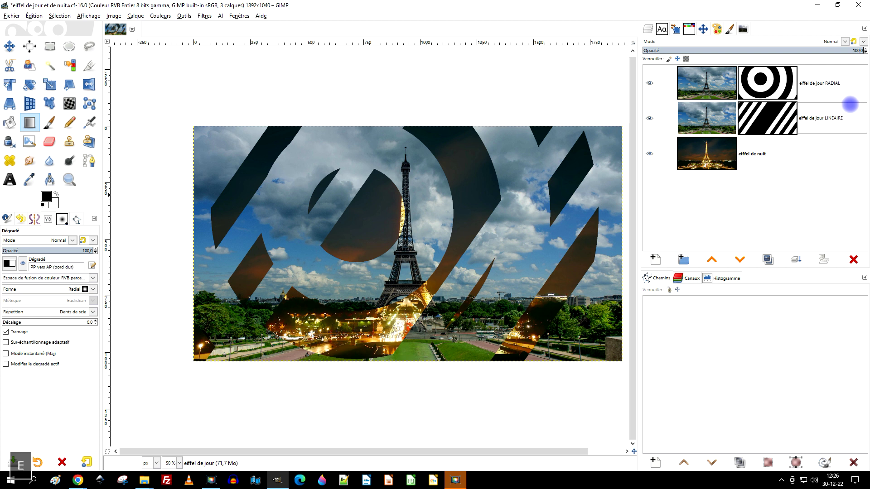
key(Return)
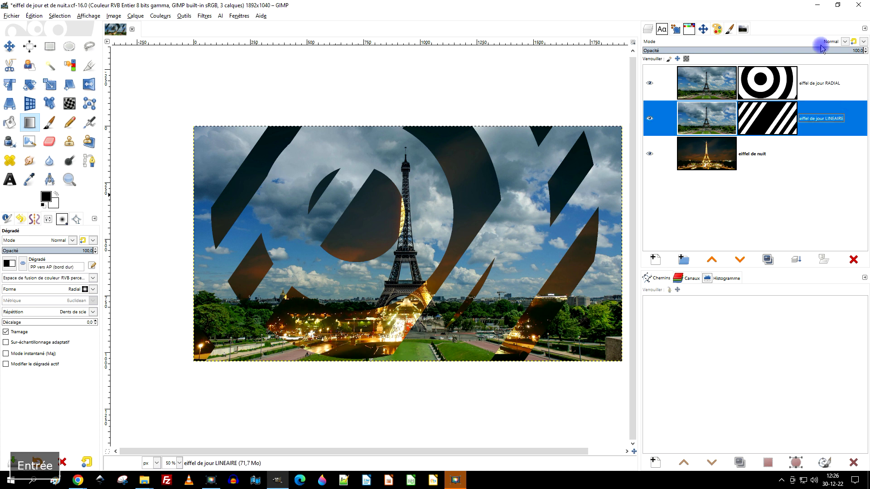
Duplicate the masked "eiffel de jour RADIAL" layer and rename the copy "SPIRAL"
click(92, 290)
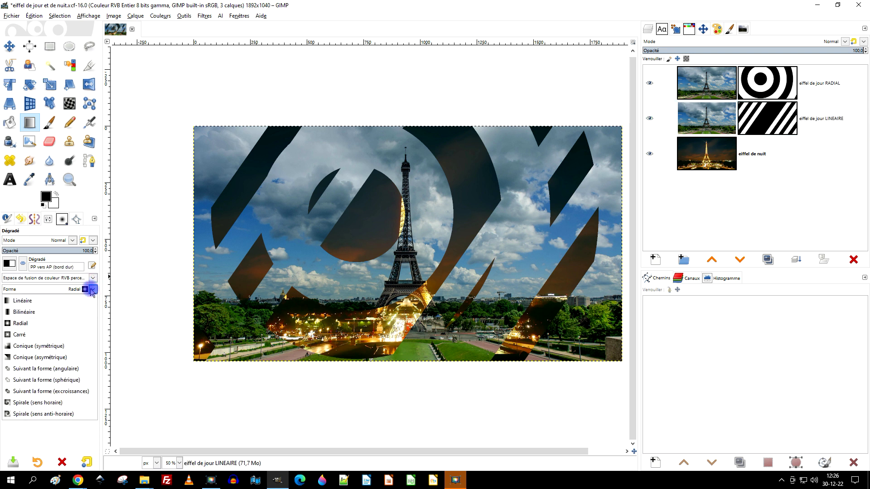
click(788, 75)
click(787, 75)
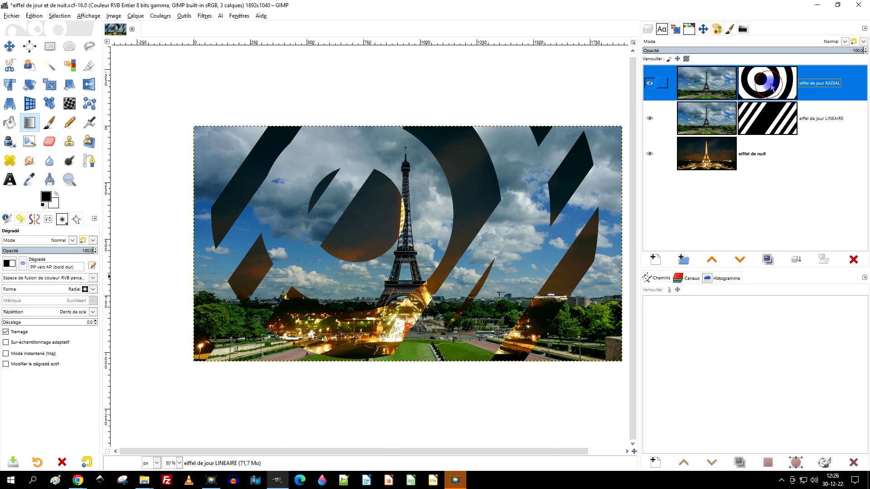
click(768, 259)
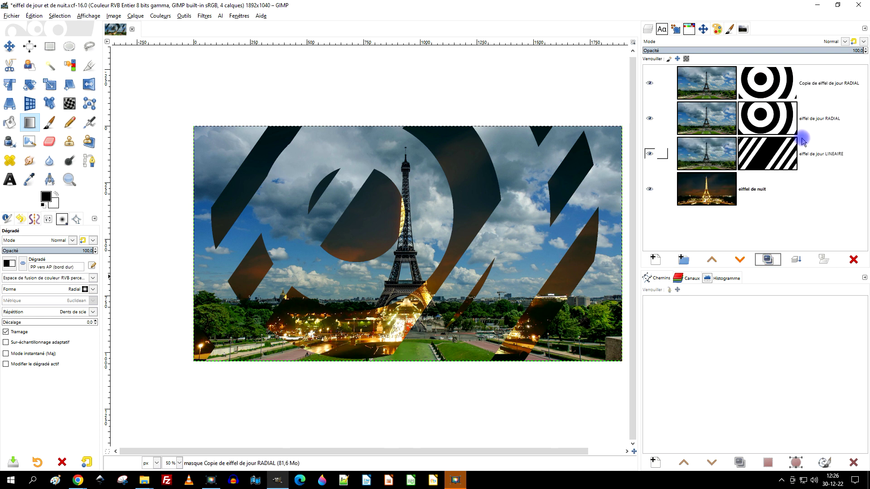
double_click(822, 84)
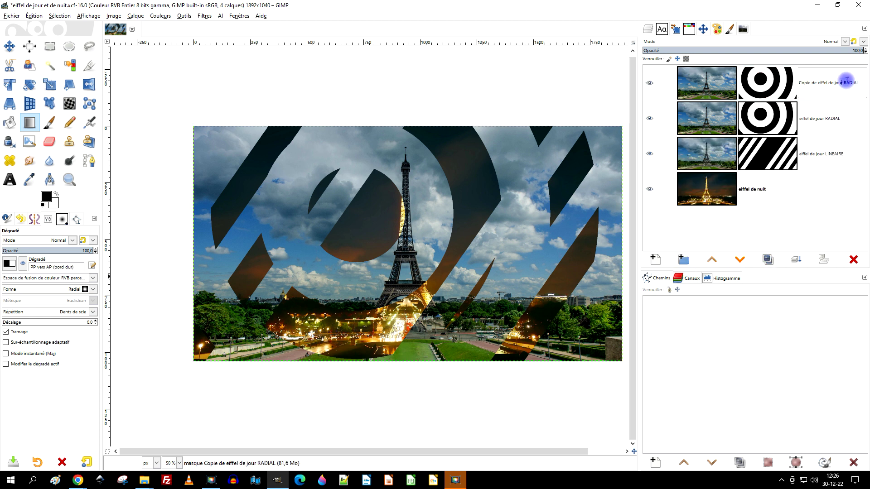
drag(823, 81, 753, 78)
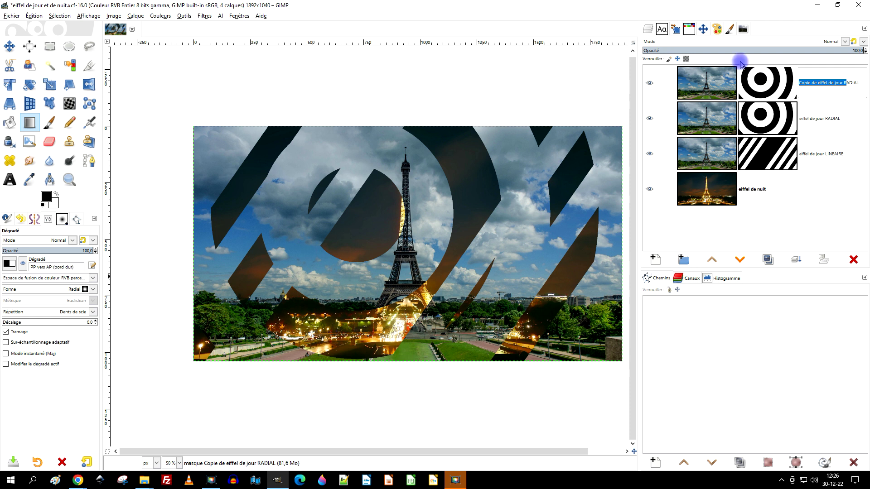
key(ctrl+a)
text(SP)
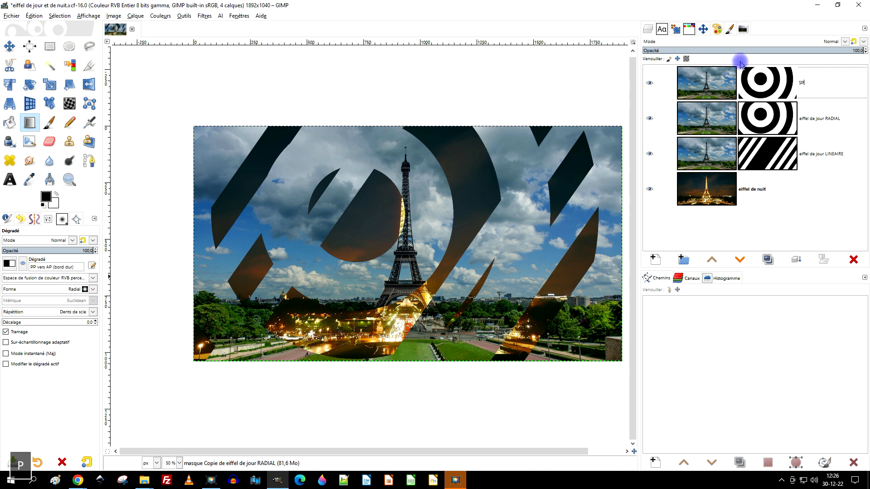
key(Return)
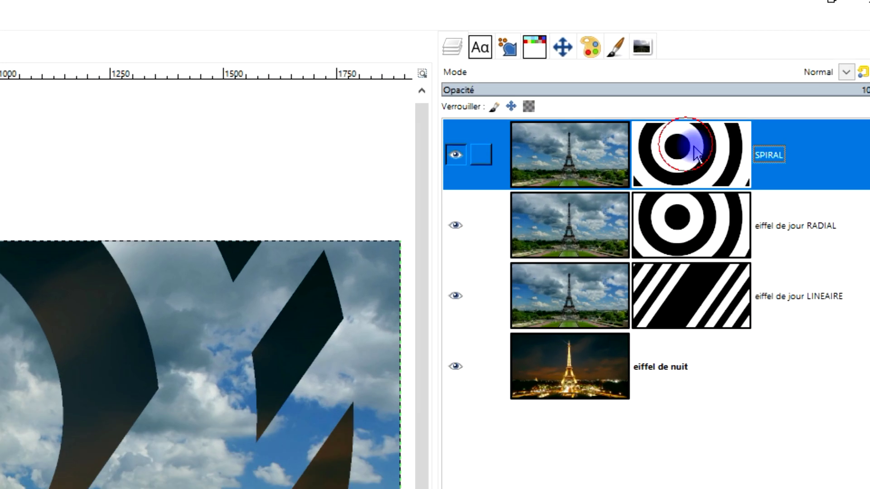
Apply a clockwise spiral gradient about 83 px long to the SPIRAL layer's mask, starting beside the tower and ending at 1160, 506
click(769, 118)
click(775, 85)
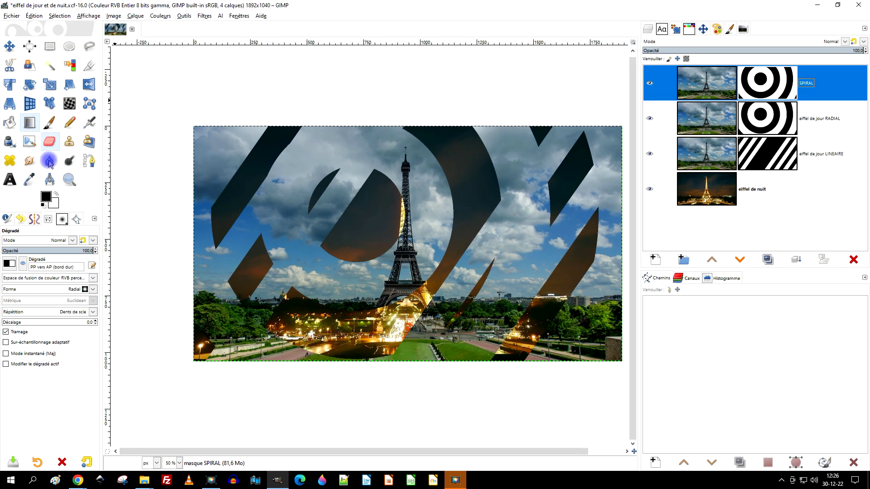
click(78, 289)
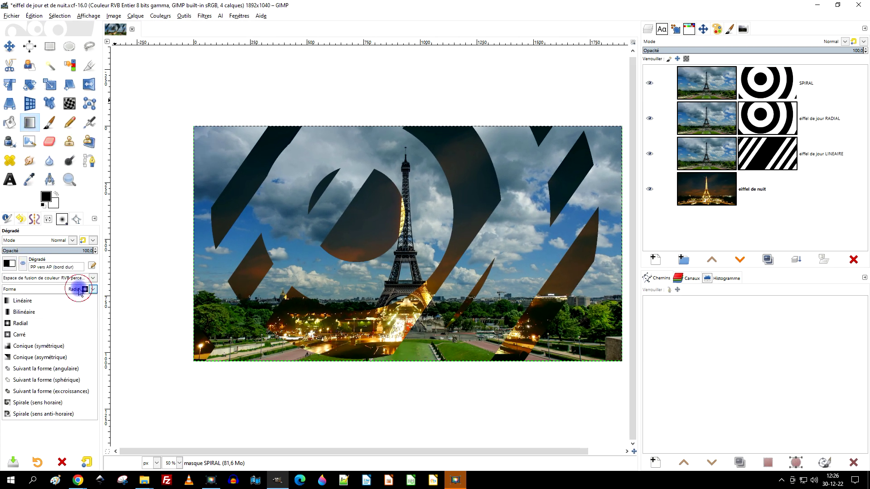
click(57, 402)
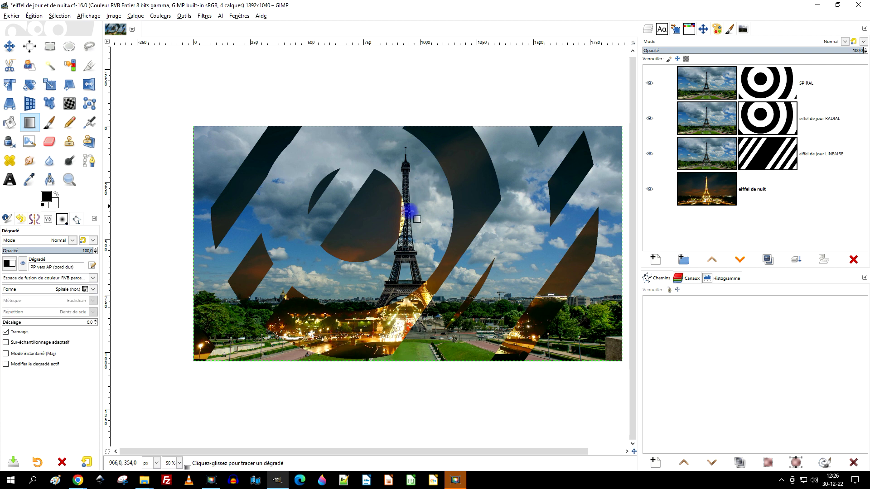
drag(406, 214, 489, 277)
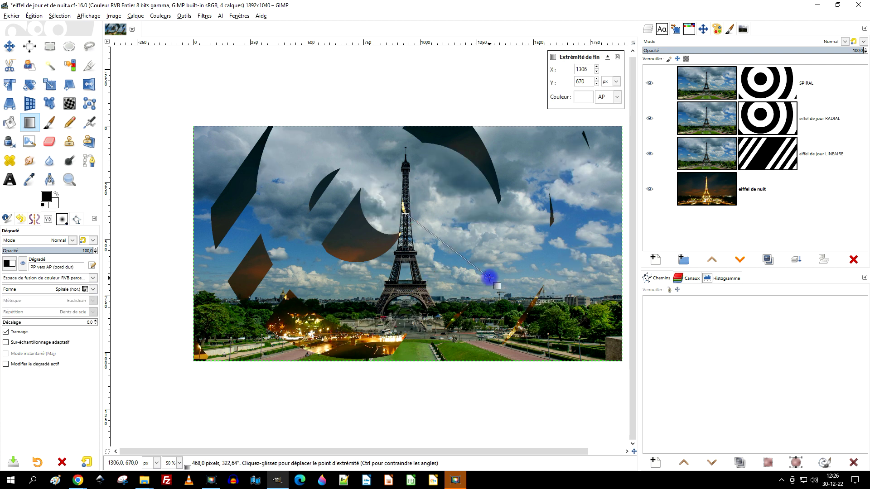
drag(406, 214, 458, 221)
drag(490, 277, 456, 240)
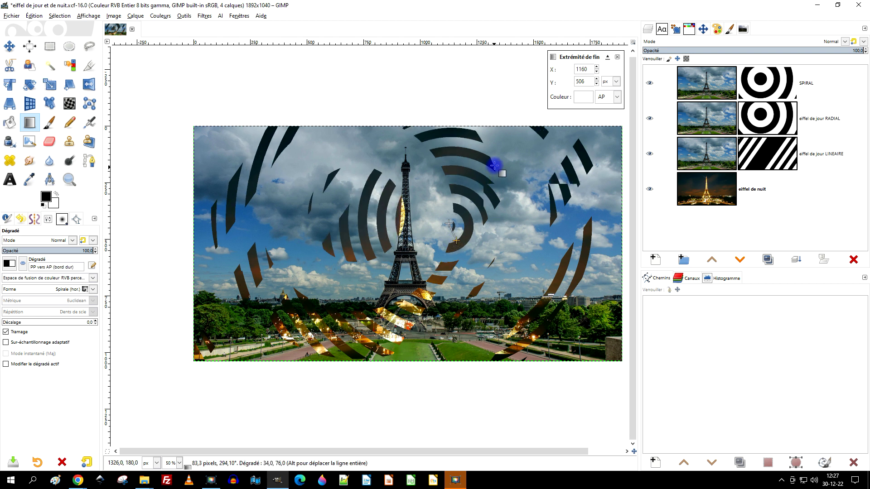
key(Return)
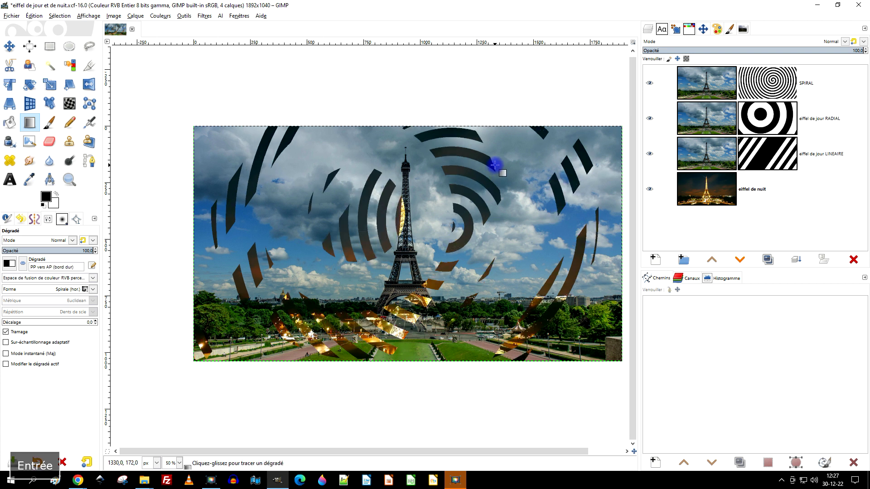
Delete the SPIRAL layer
click(778, 78)
click(854, 260)
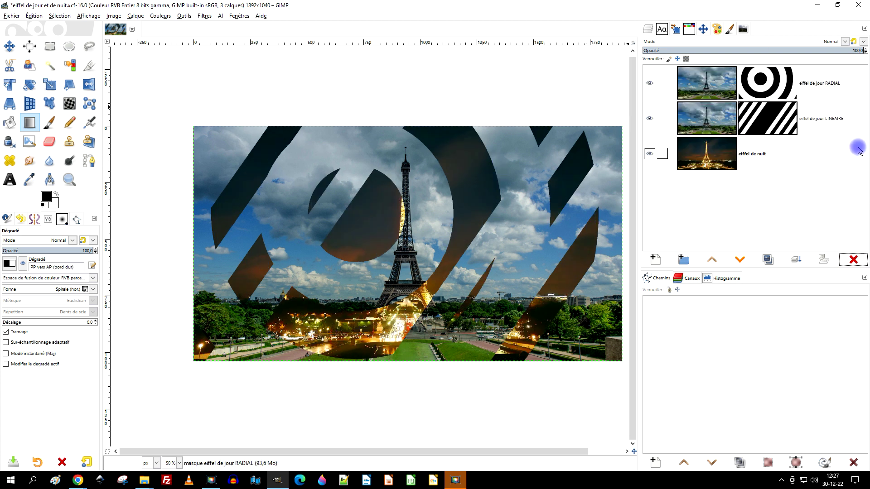
Make the mask of the "eiffel de jour RADIAL" layer active and choose the Rectangle Select tool
drag(475, 233, 444, 193)
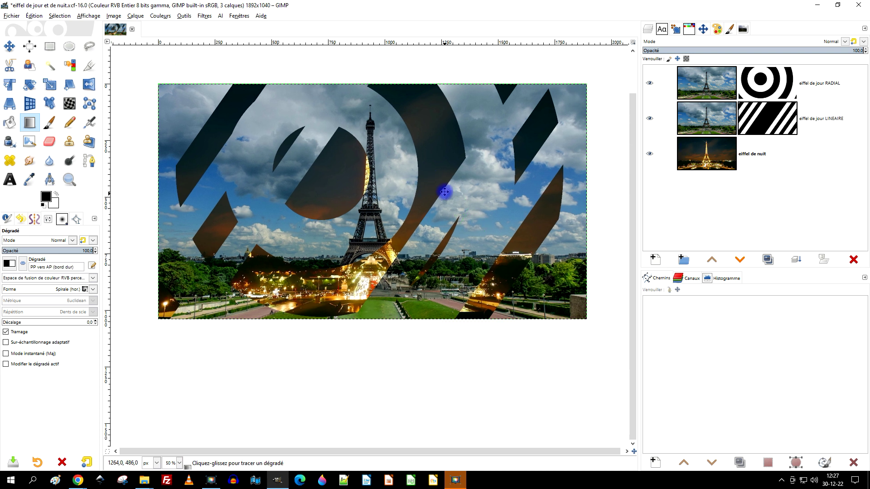
drag(639, 213, 659, 211)
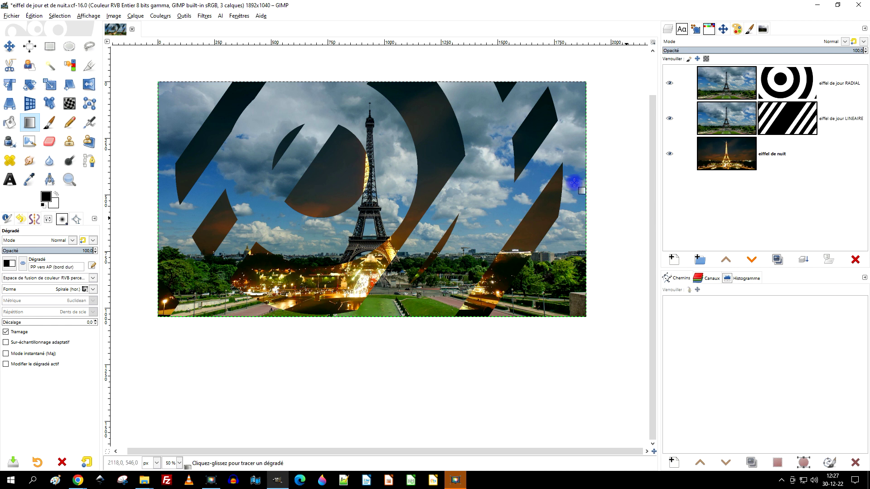
click(69, 179)
drag(176, 93, 589, 330)
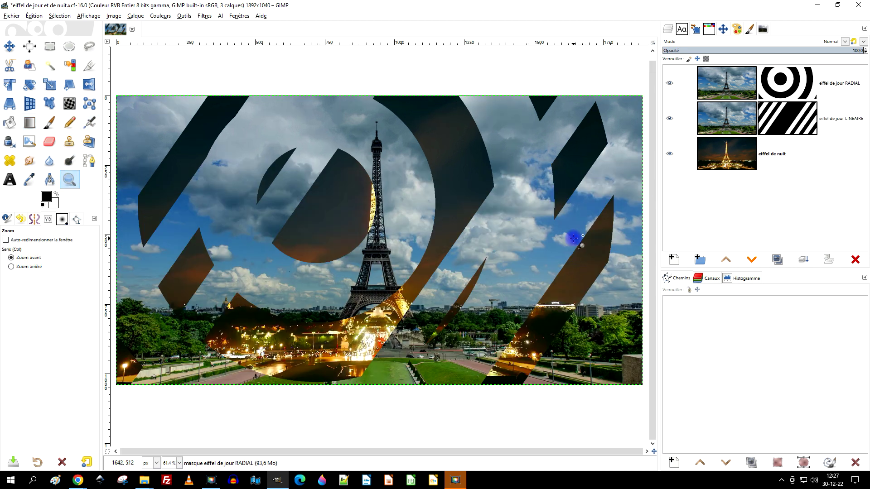
scroll(489, 256, down, 3)
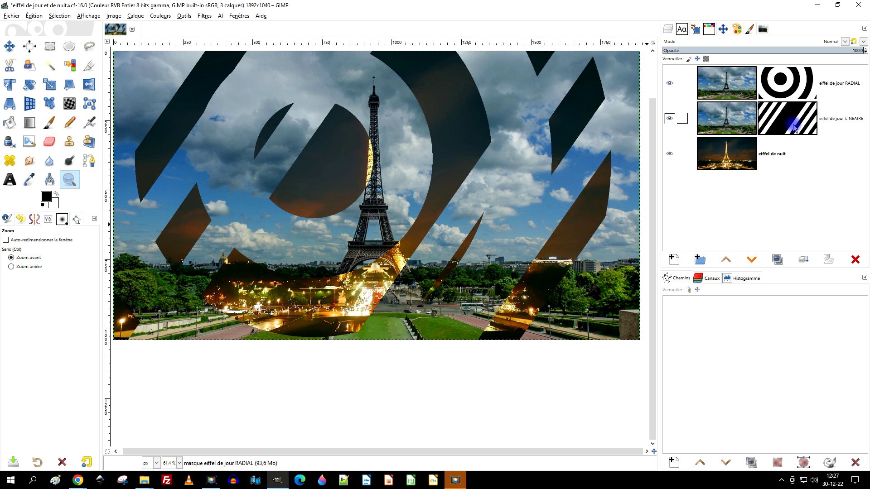
click(786, 86)
key(r)
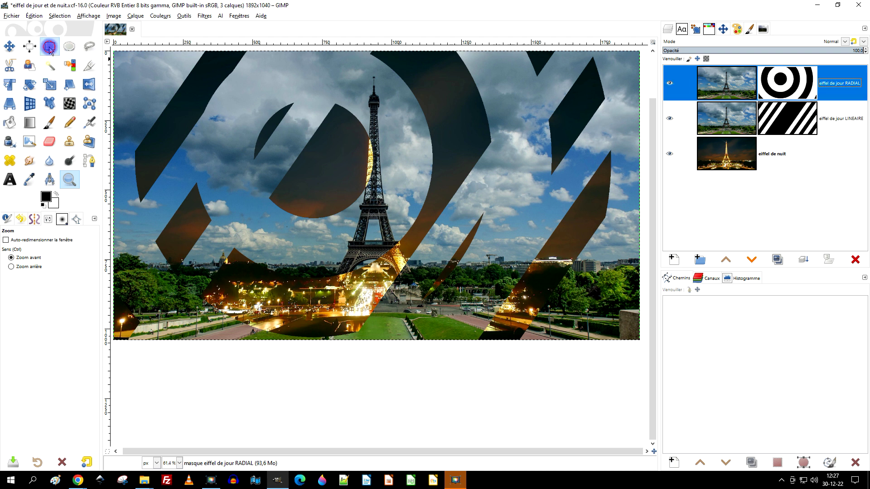